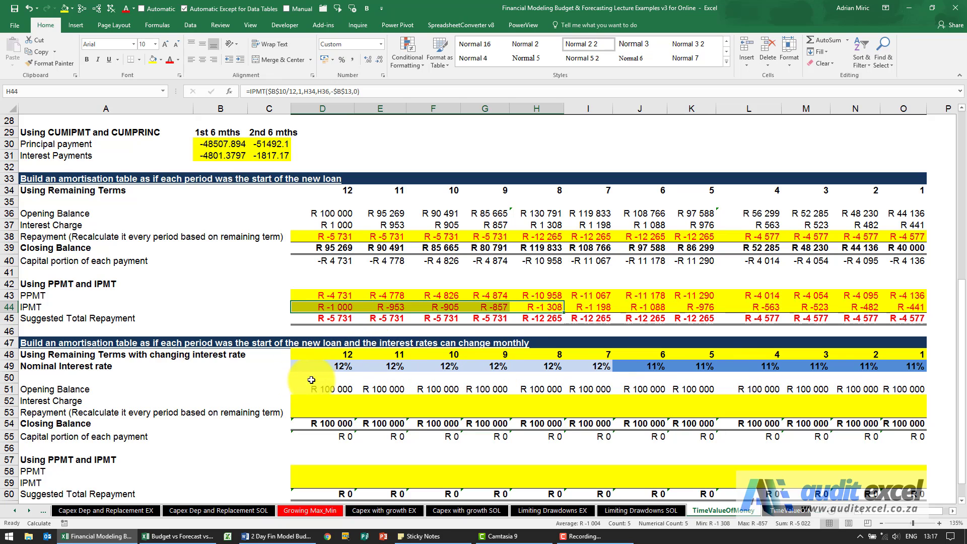
Trace the precedents of the opening balance in D51, inspect the closing balance formula in D54, and clear the tracer arrows.
click(345, 389)
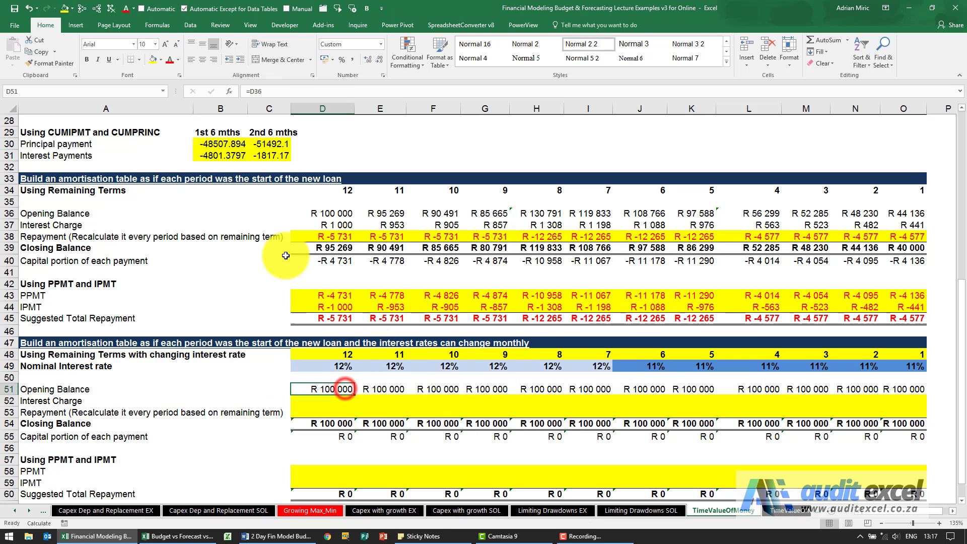
click(82, 8)
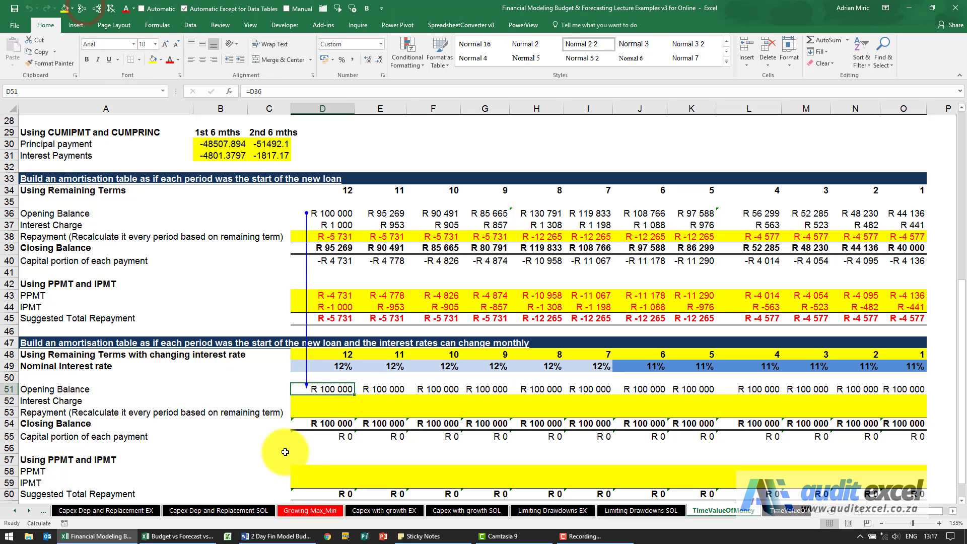
click(330, 423)
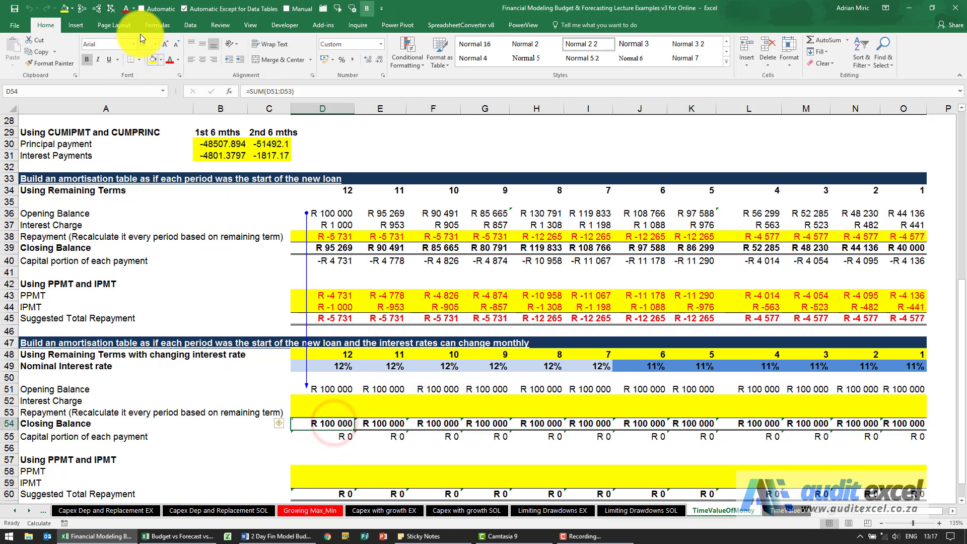
click(111, 9)
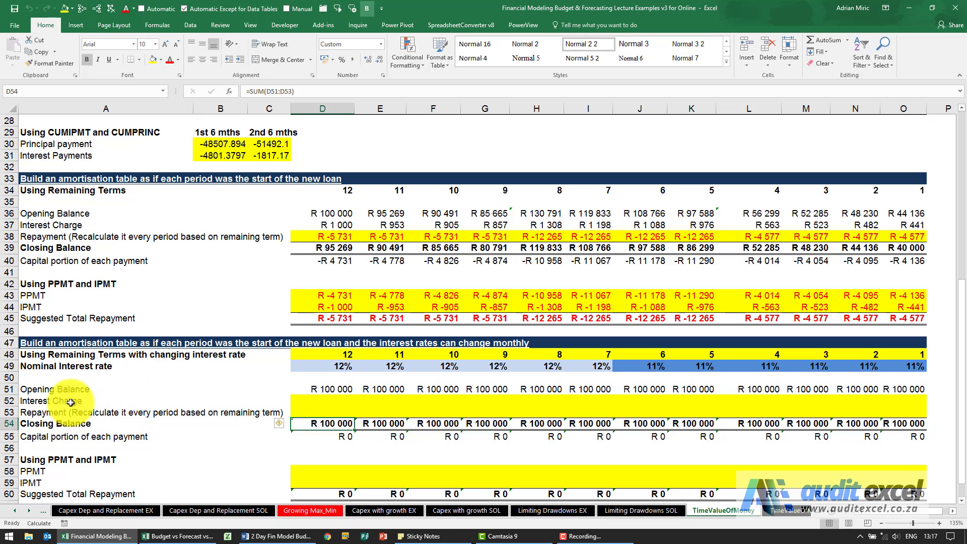
Enter the first interest charge in D52 as =D51*D49/12.
click(330, 399)
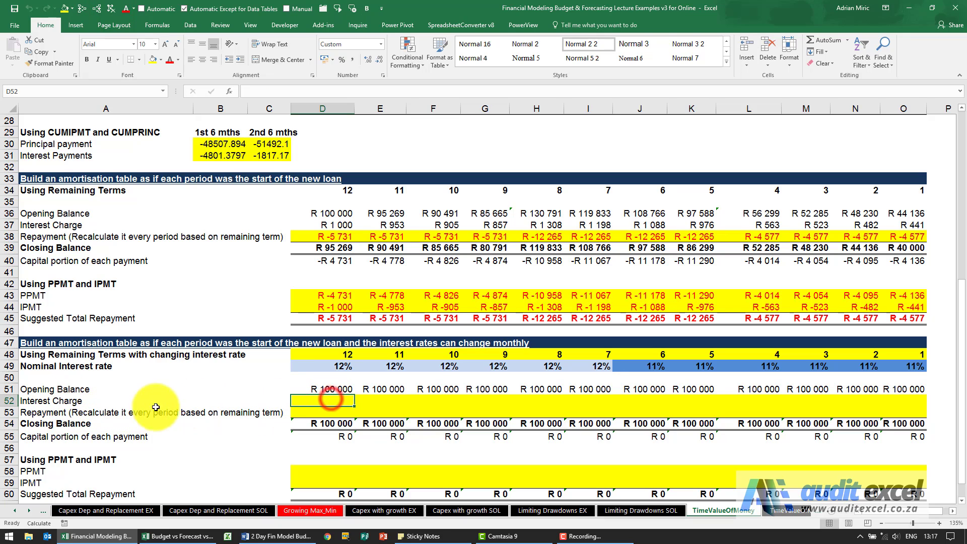
text(=)
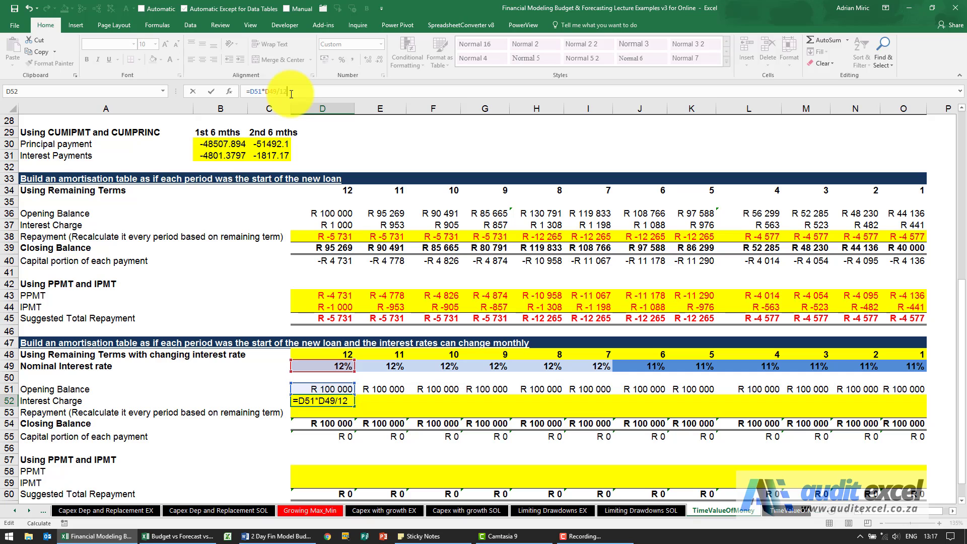
key(Return)
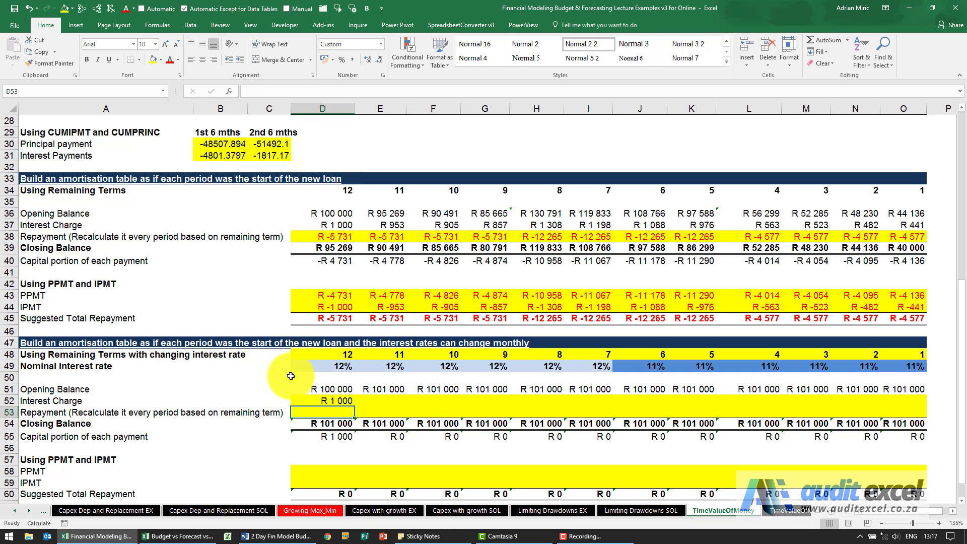
Insert a PMT function for the repayment in D53 with Rate D49/12, Nper D48 and Pv D51.
click(231, 93)
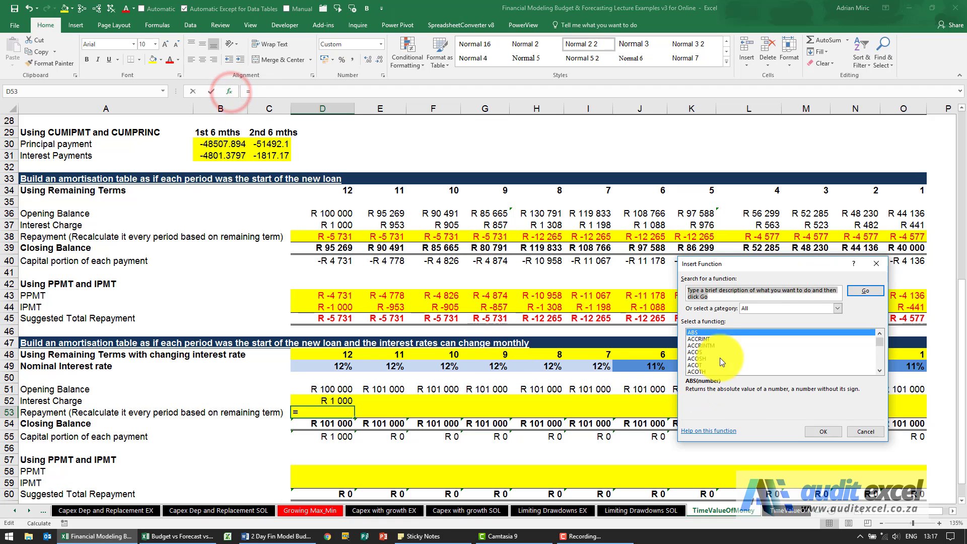
click(721, 345)
text(pmt)
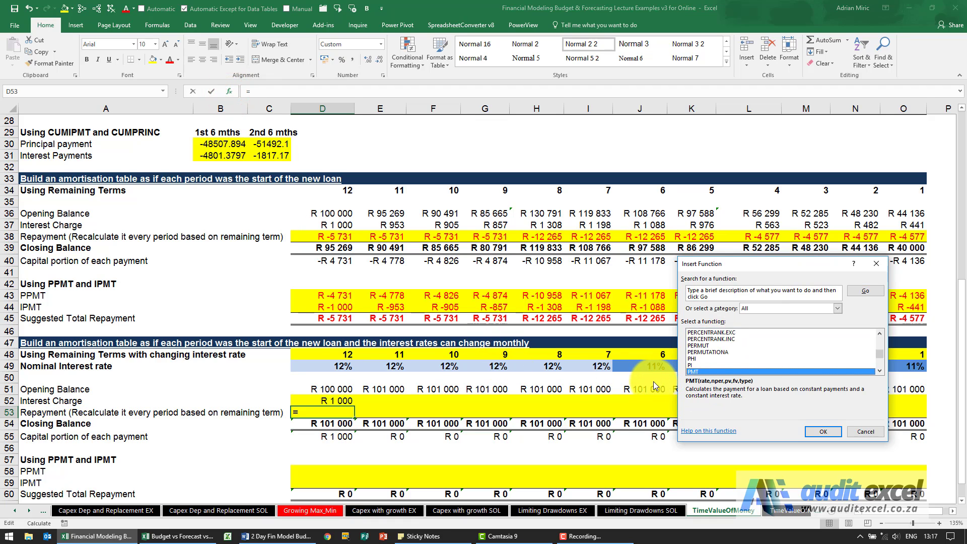
key(Return)
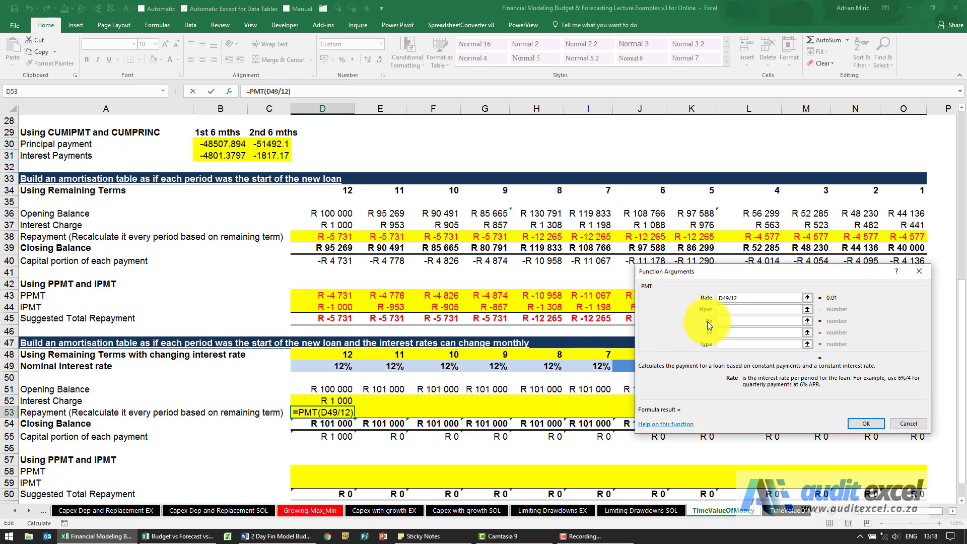
click(721, 309)
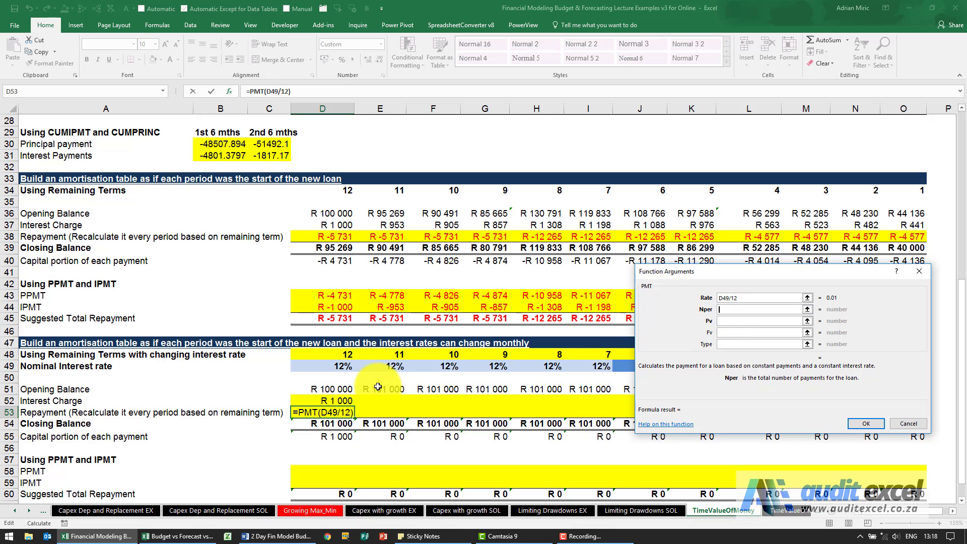
click(331, 354)
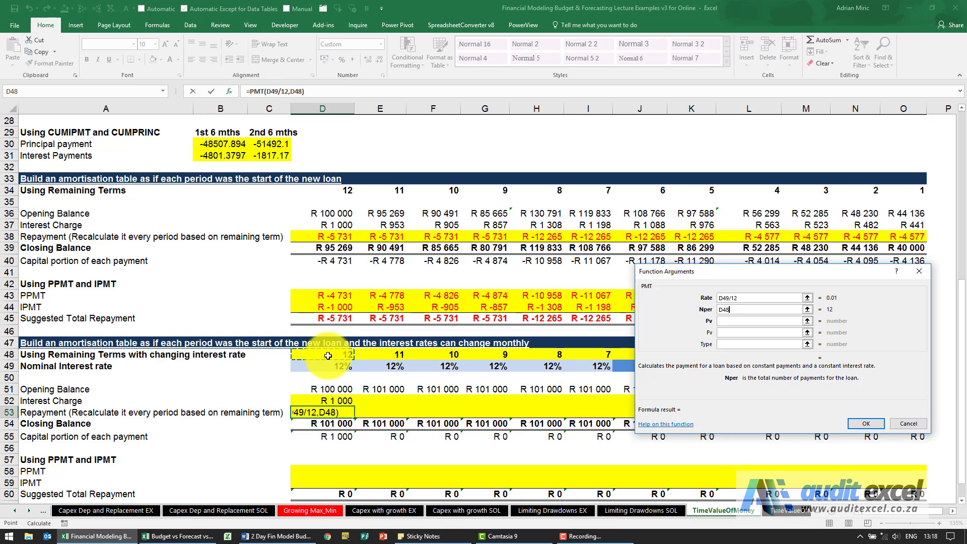
click(730, 321)
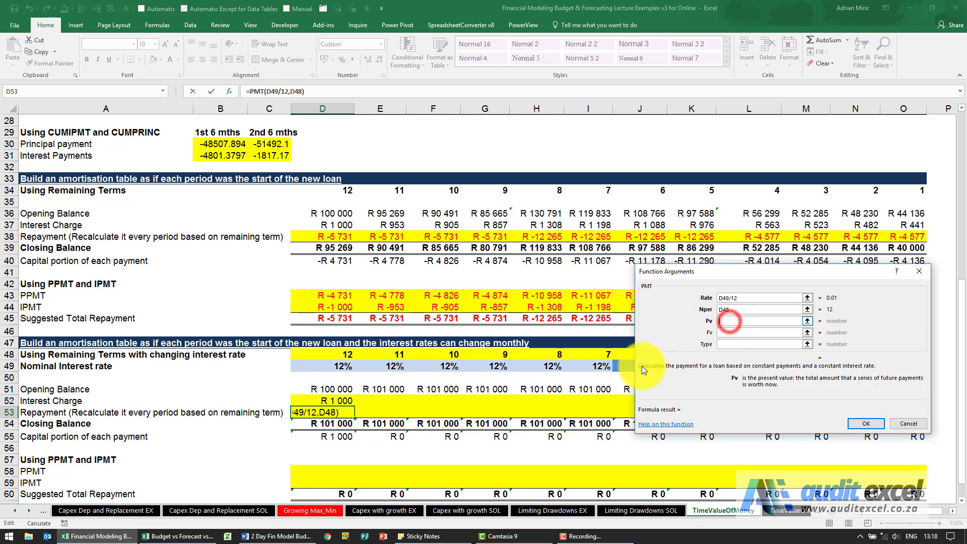
click(338, 390)
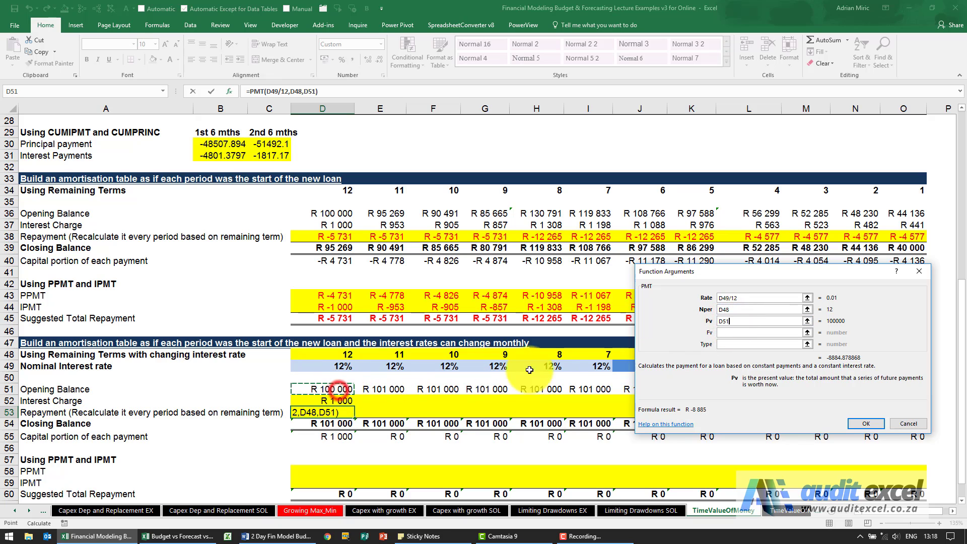
Complete the D53 PMT function with Fv -$B$13 as an absolute reference and Type 0.
click(725, 332)
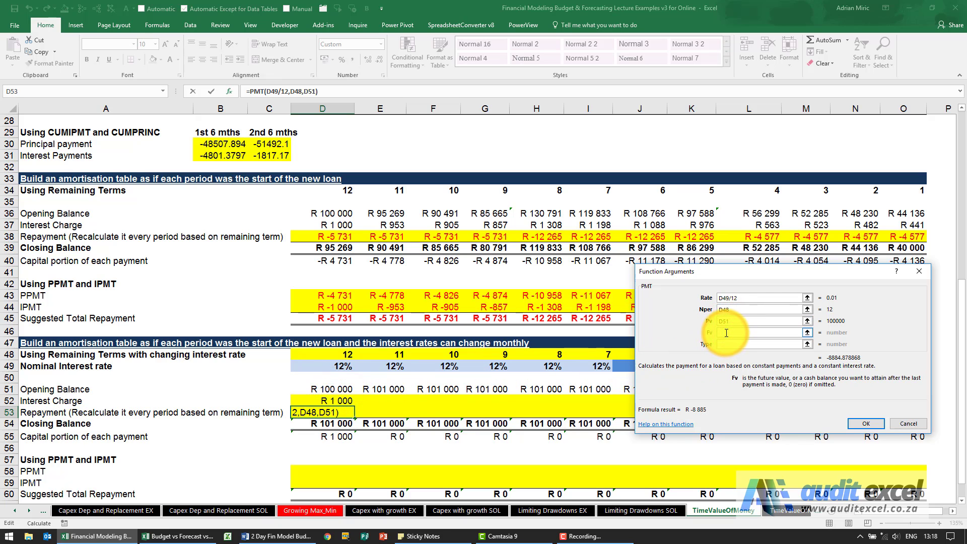
text(-)
scroll(388, 353, up, 6)
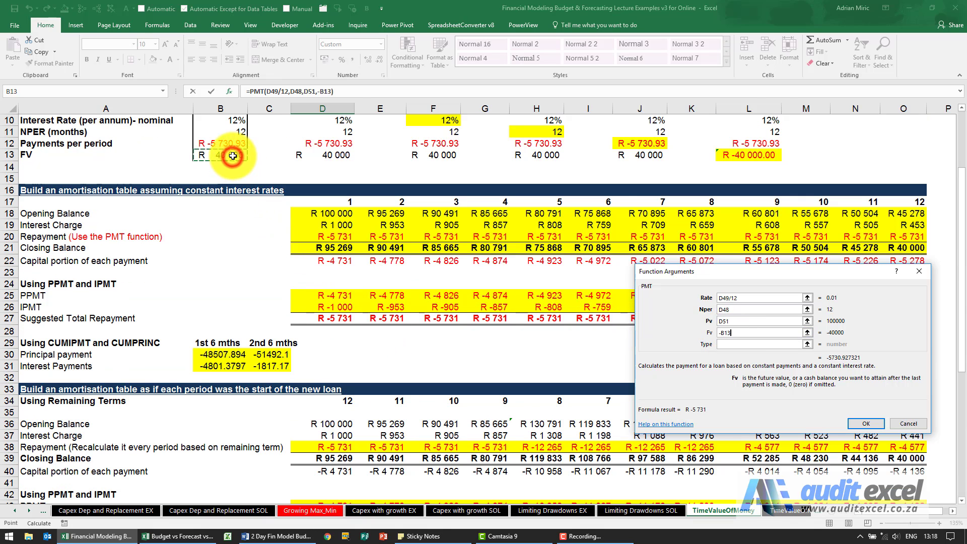
key(F4)
scroll(233, 157, down, 9)
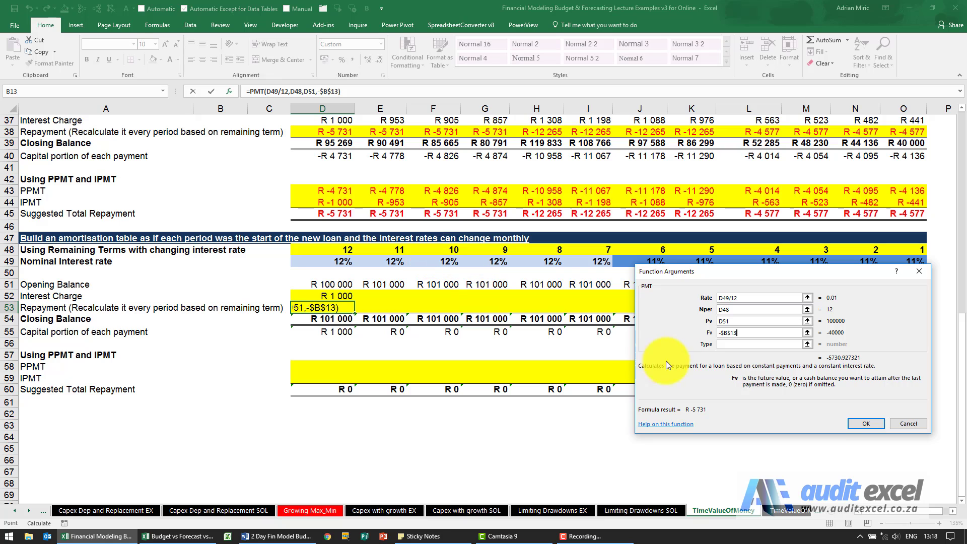
click(723, 348)
text(0)
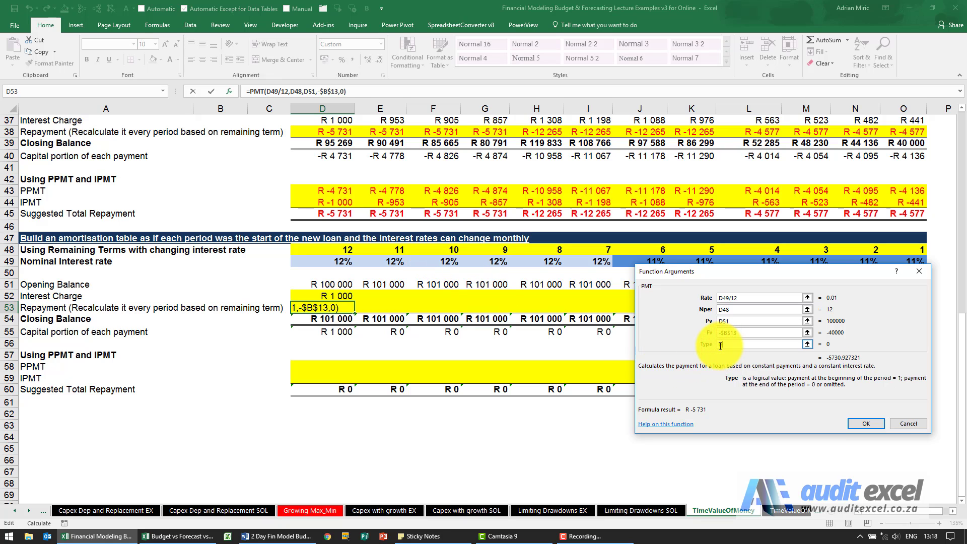
click(851, 424)
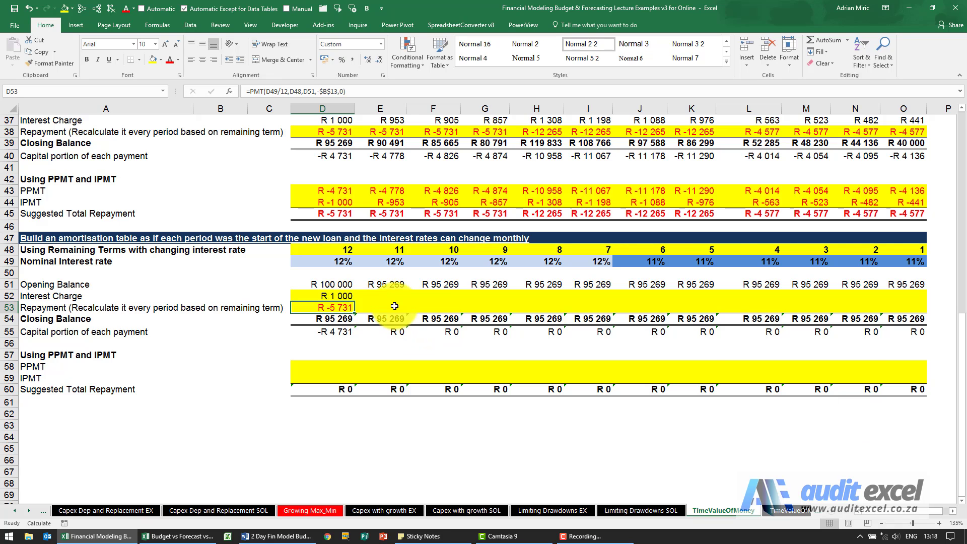
Fill the interest charge and repayment formulas from column D across to column I, and extend only the interest charge to O52.
scroll(353, 302, up, 1)
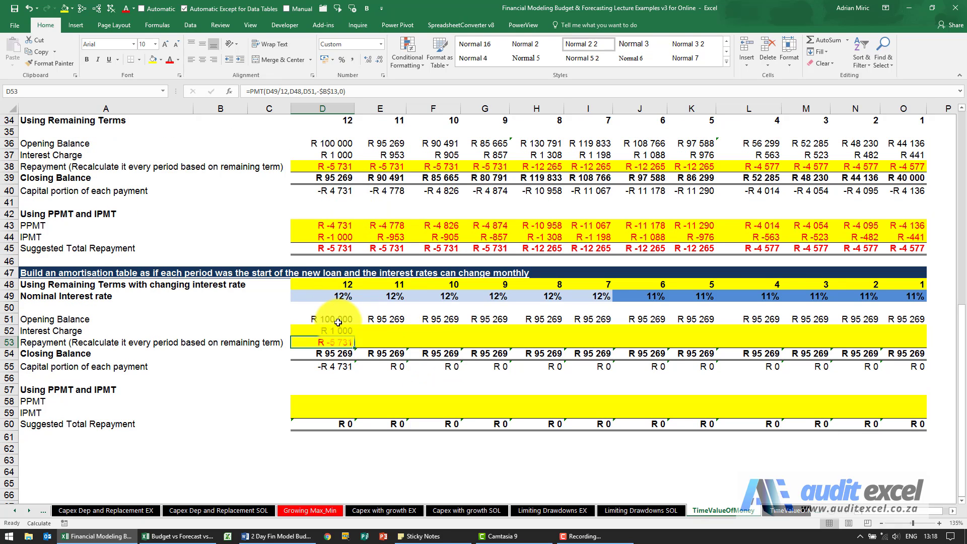
drag(341, 330, 587, 349)
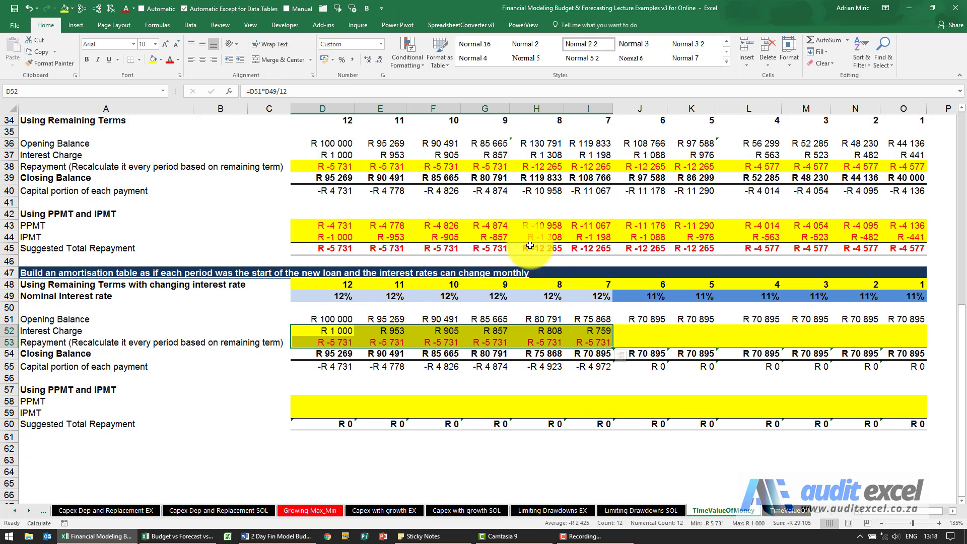
click(596, 331)
drag(612, 336, 906, 337)
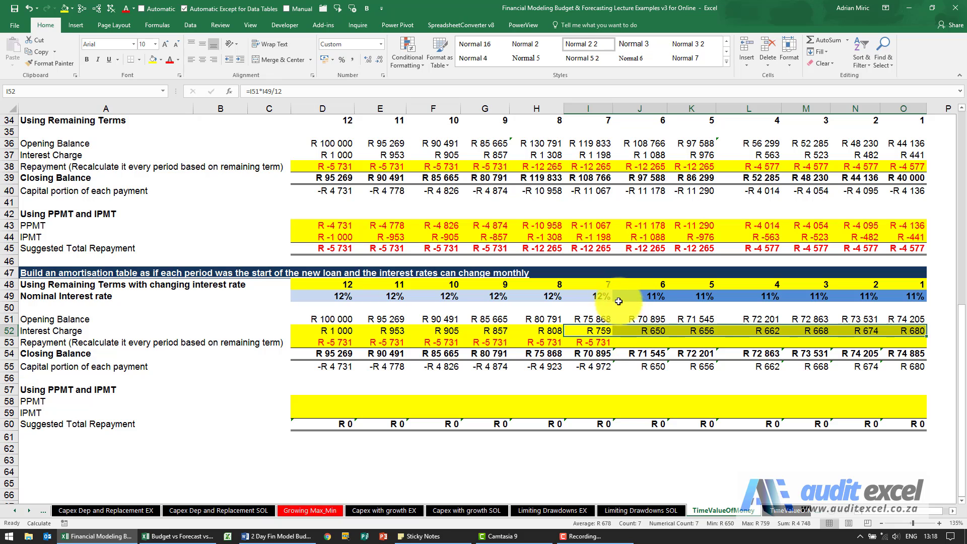
Copy the repayment formula from I53 into each cell from J53 to O53.
click(602, 342)
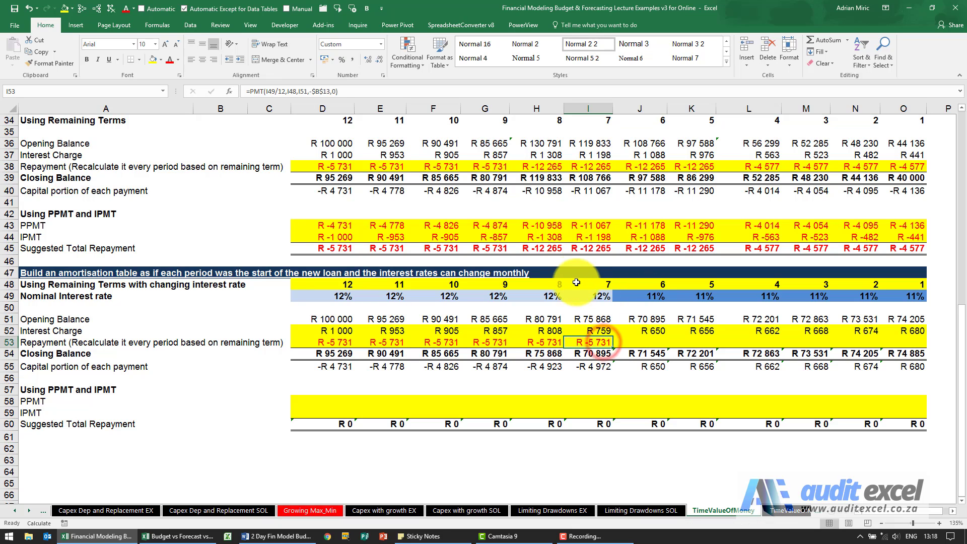
key(ctrl+c)
key(Right)
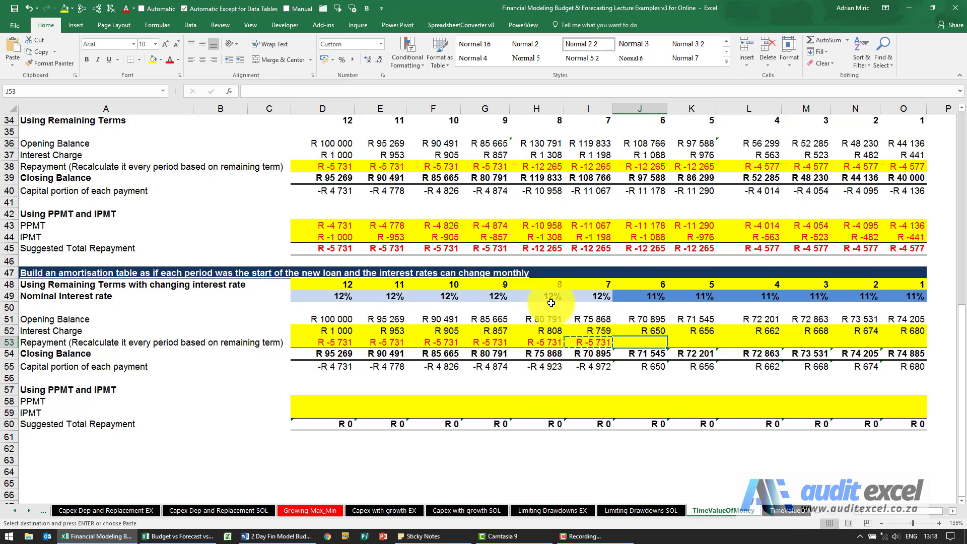
key(ctrl+v)
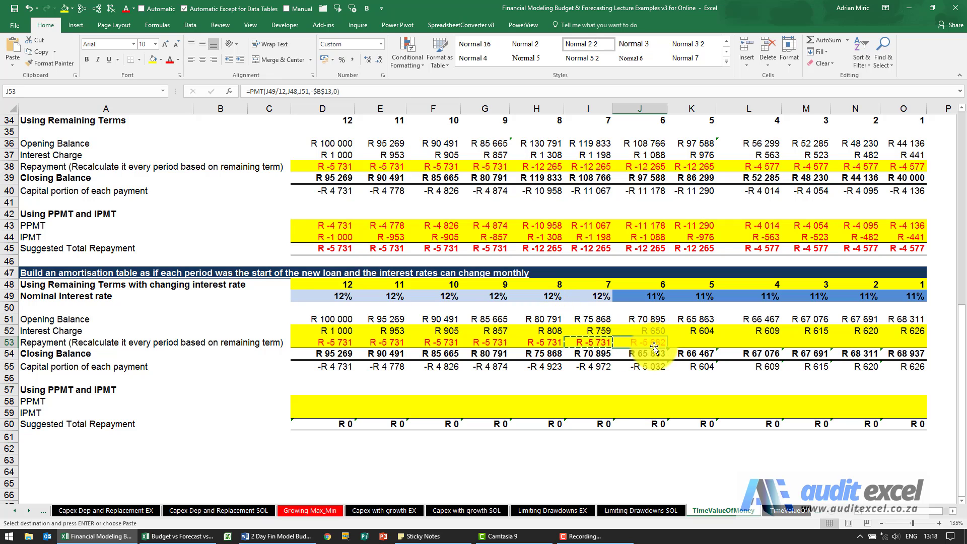
key(Right)
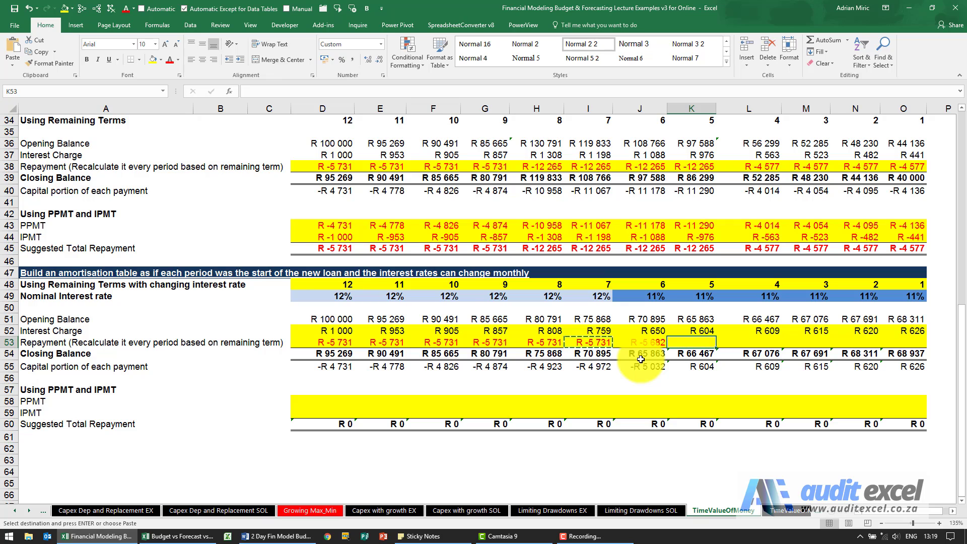
key(ctrl+v)
key(Right)
key(ctrl+v)
key(Right)
key(ctrl+v)
key(Right)
key(ctrl+v)
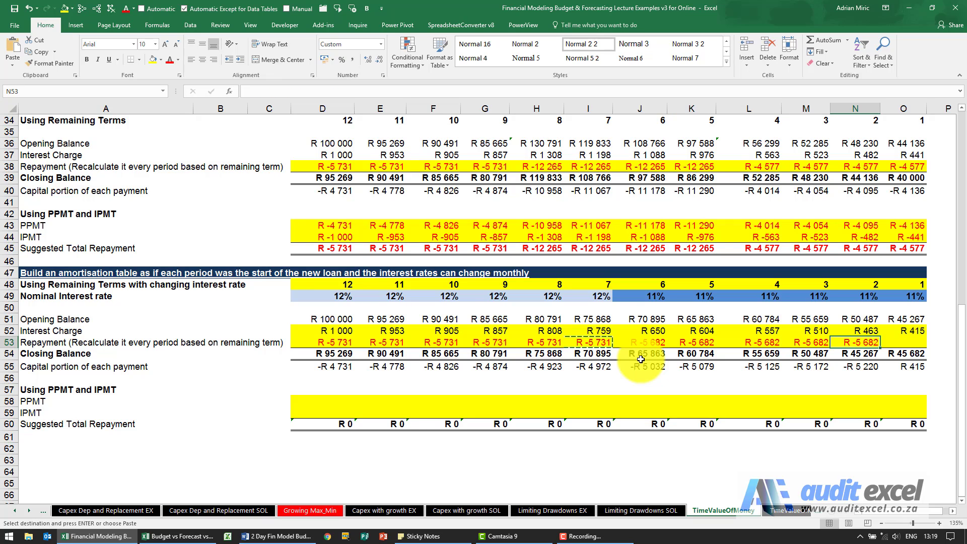
key(Right)
key(ctrl+v)
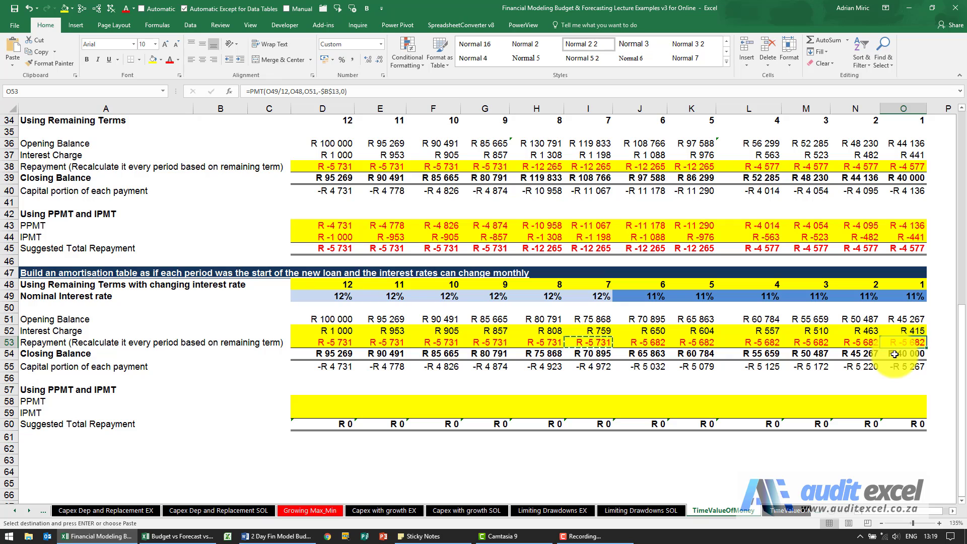
Set the nominal interest rates in K49 through O49 to 10%, 9%, 8%, 7% and 6%.
click(649, 342)
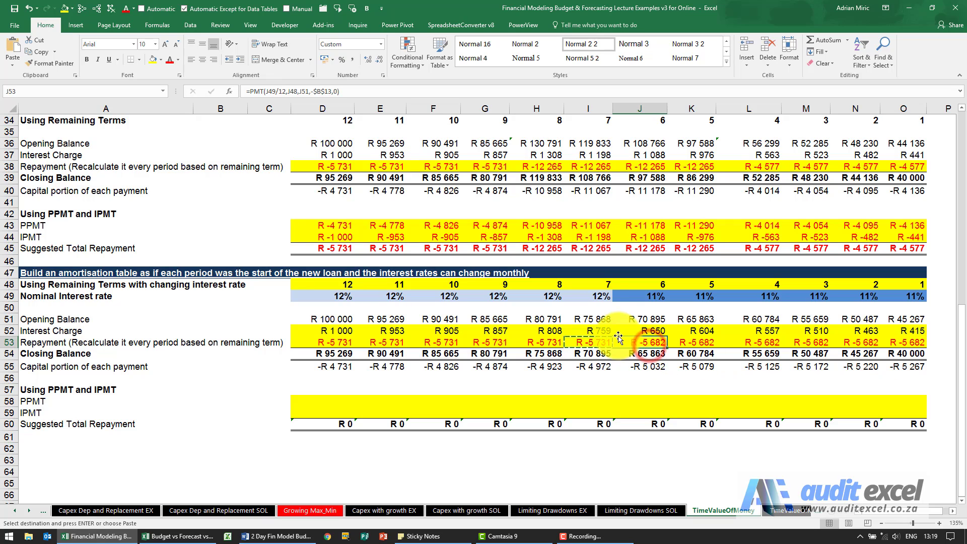
click(648, 296)
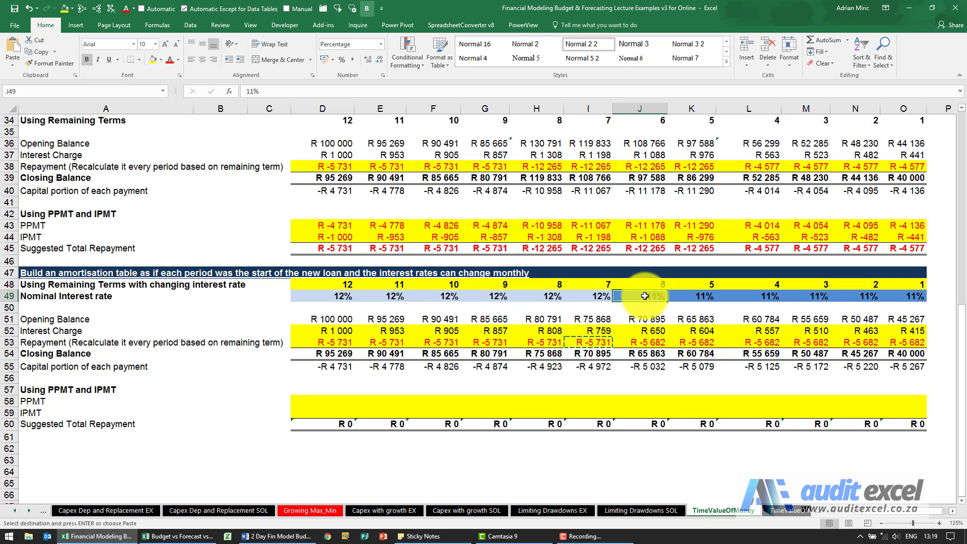
key(Tab)
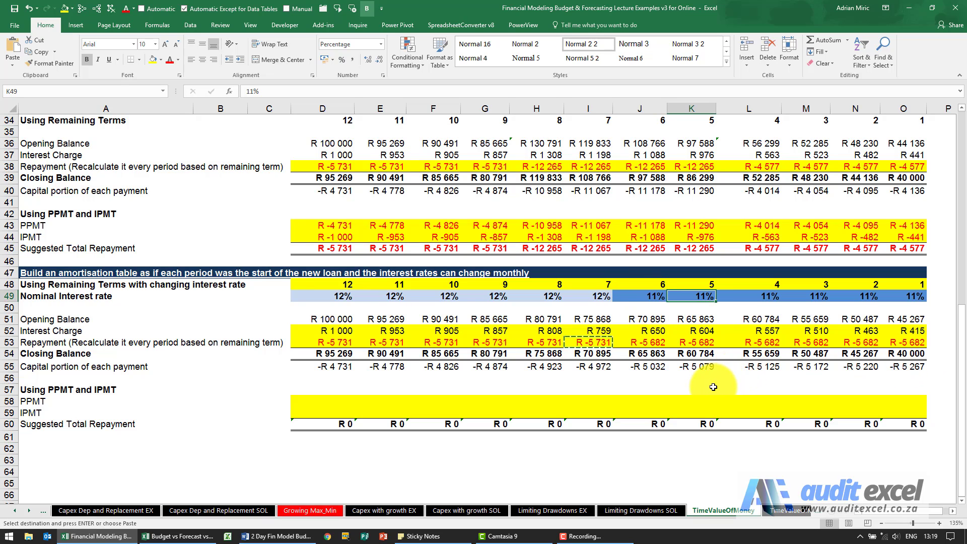
text(10)
key(Tab)
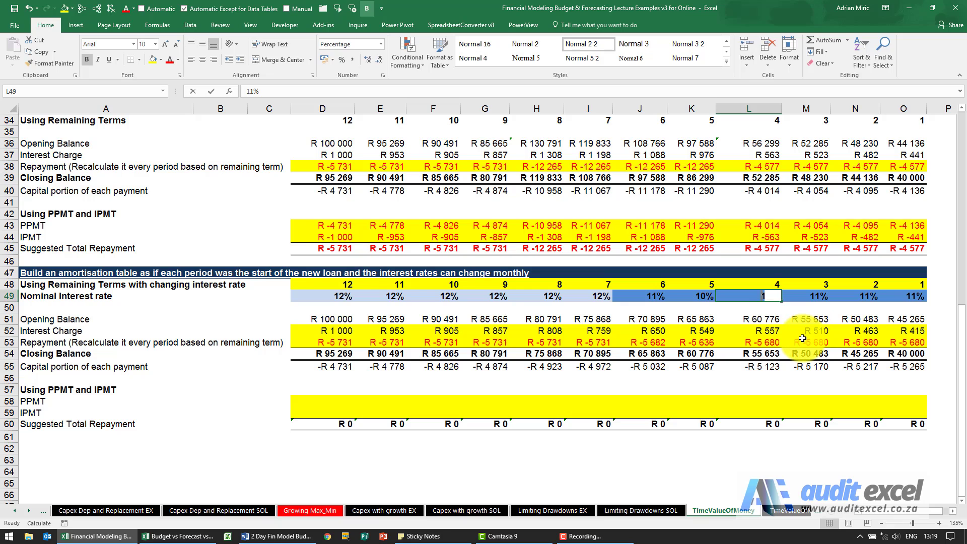
text(9)
key(Tab)
text(8)
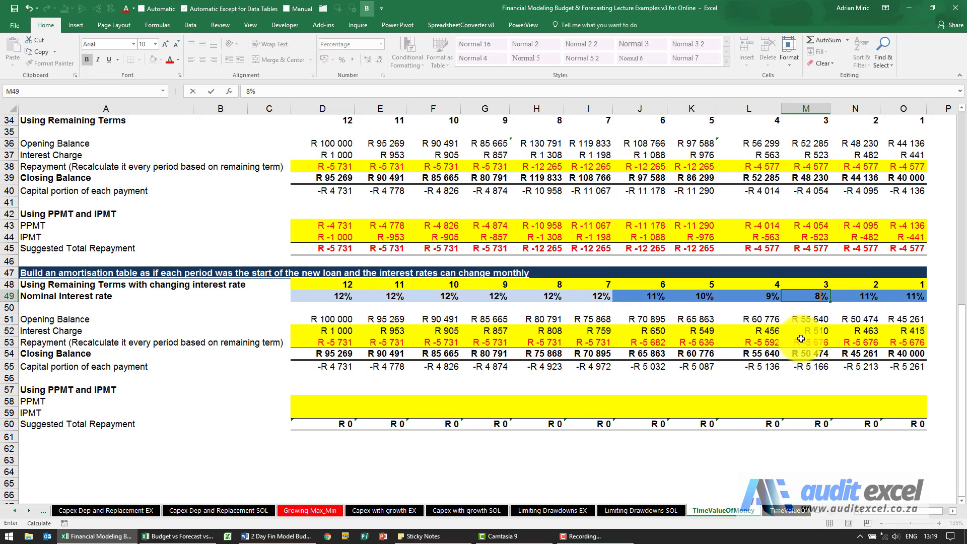
key(Tab)
text(7)
key(Tab)
text(6)
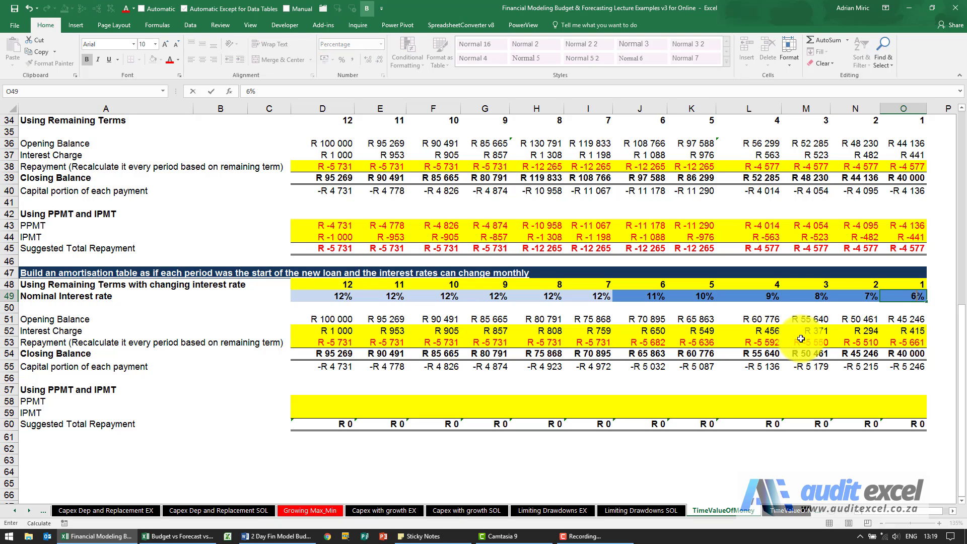
key(ctrl+Return)
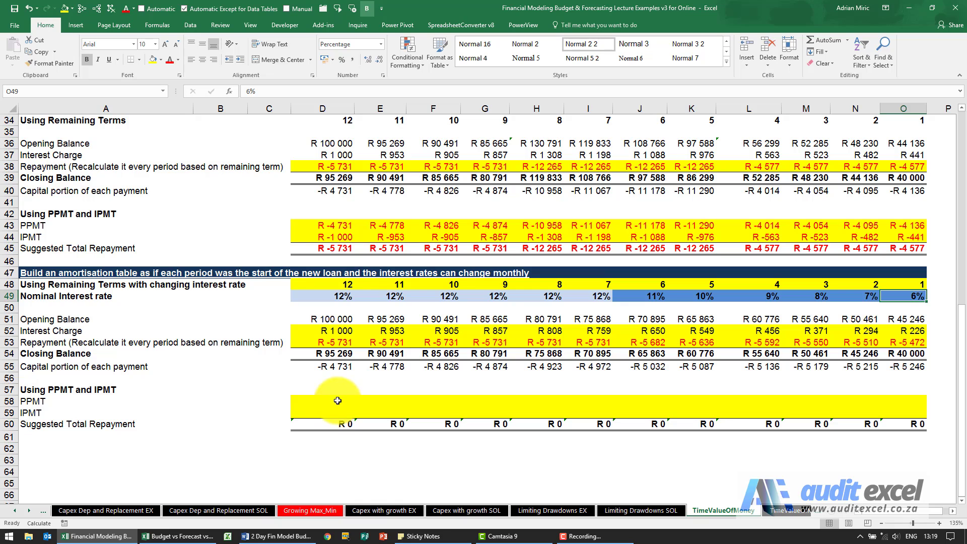
Insert the PPMT function in cell H58 of the changing-interest-rate table.
click(535, 403)
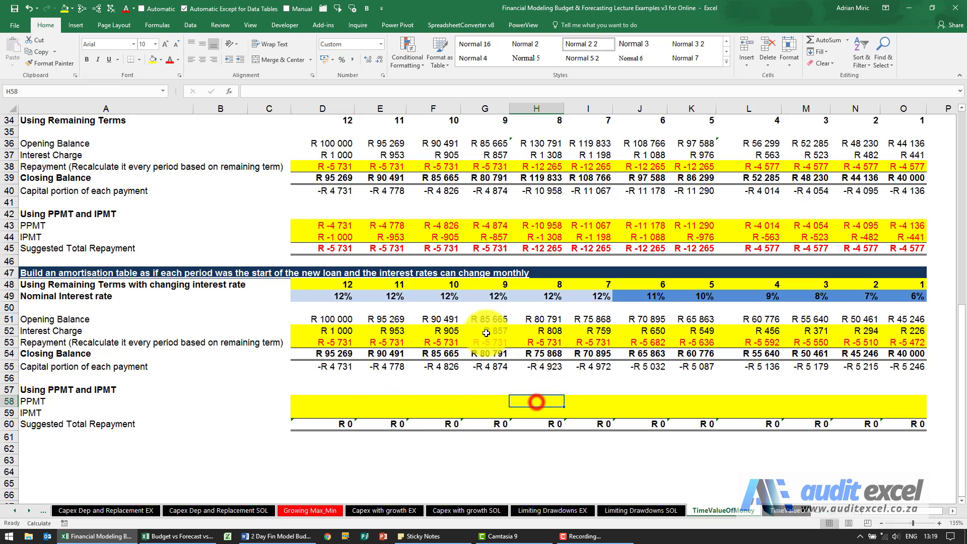
click(228, 93)
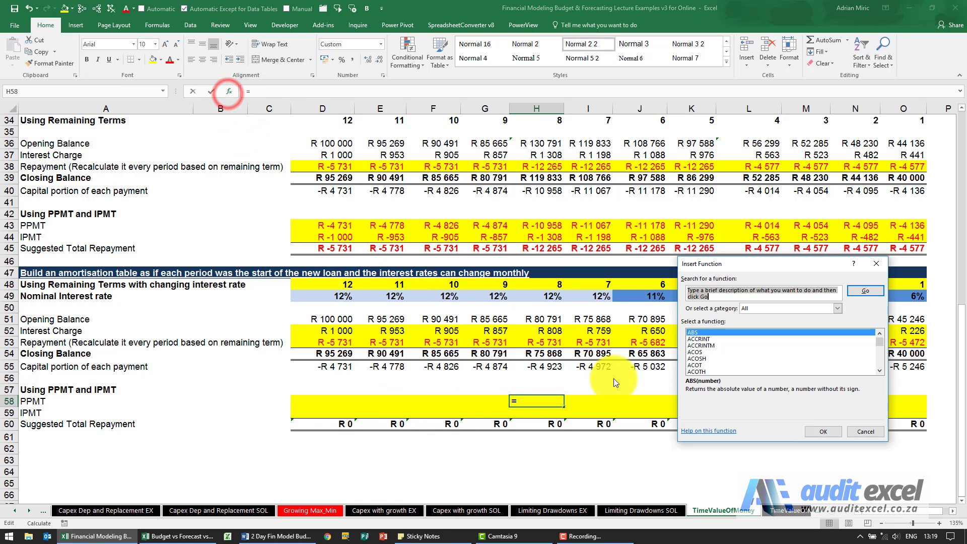
click(696, 358)
text(ppmt)
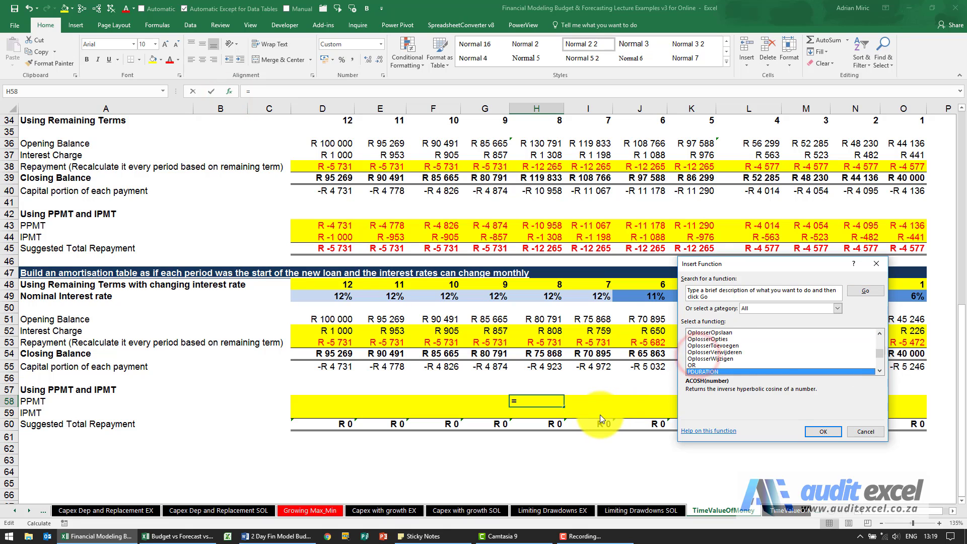
key(Return)
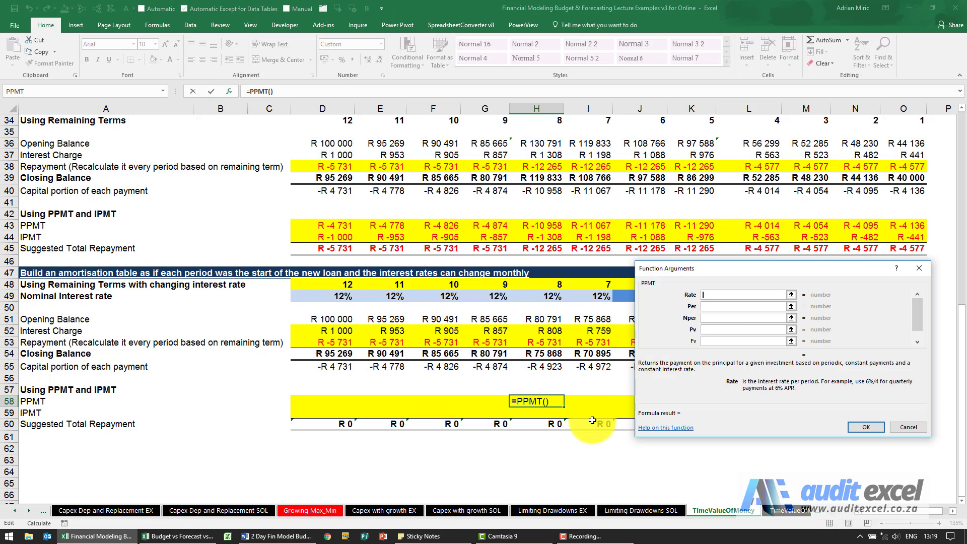
Set the PPMT arguments to Rate H49/12, Per 1, Nper H48 and Pv H51.
click(548, 295)
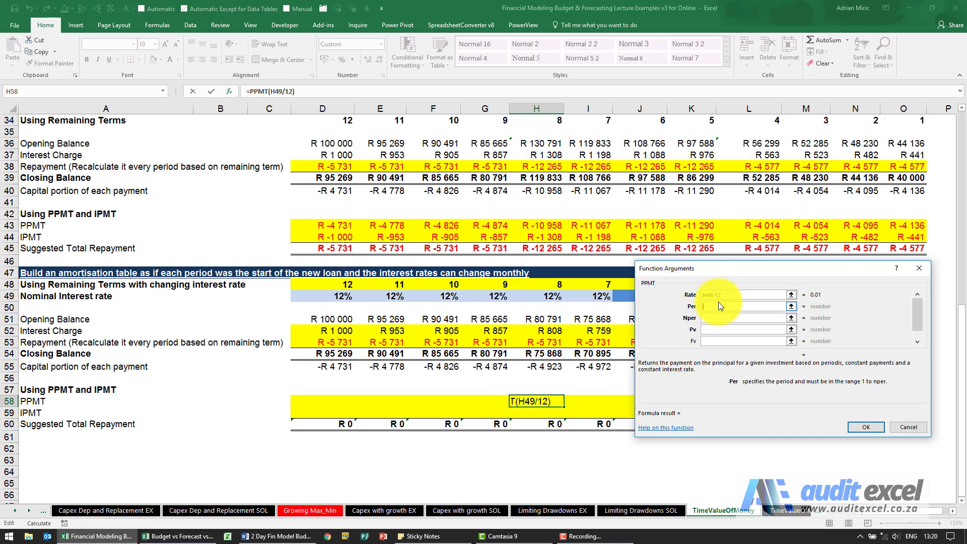
text(1)
click(711, 318)
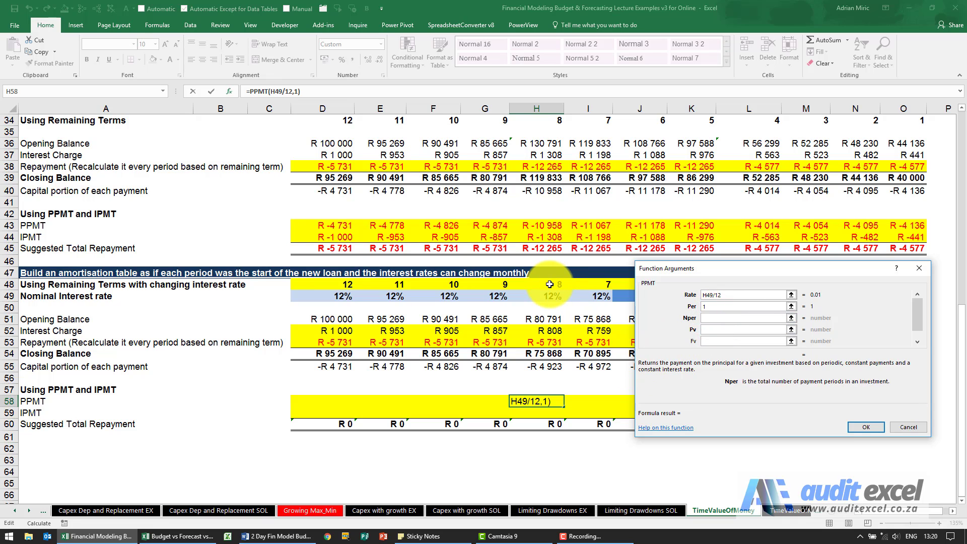
click(712, 330)
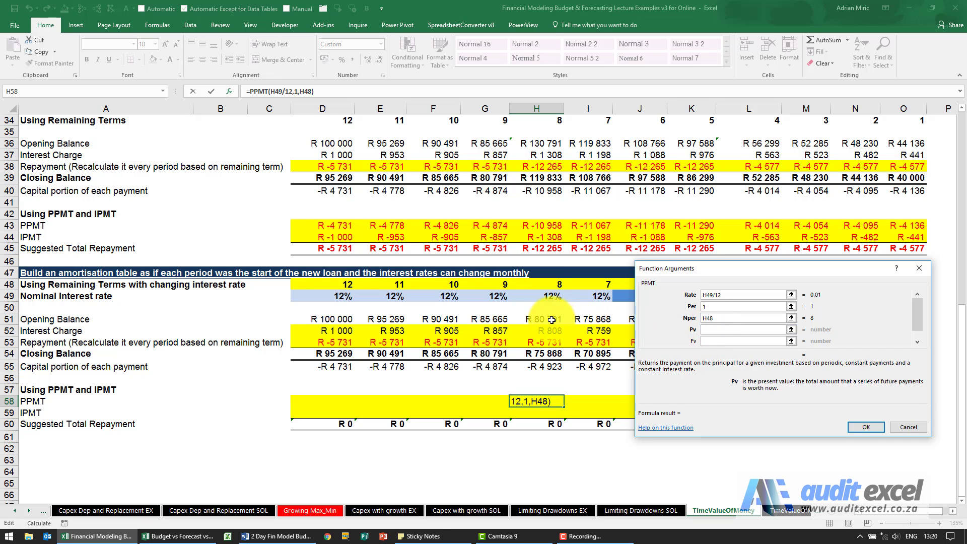
Complete the H58 PPMT function with Fv -$B$13 as an absolute reference and Type 0.
click(718, 340)
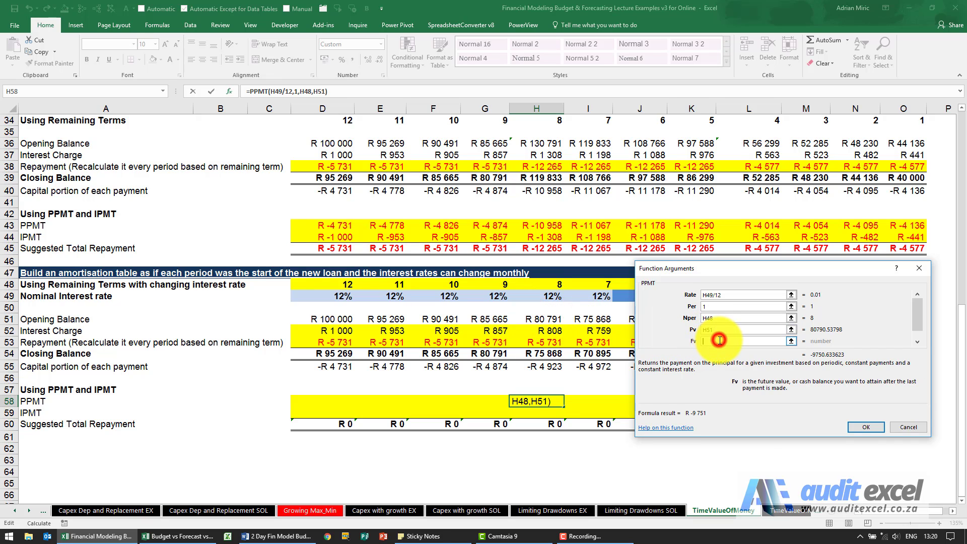
text(-)
scroll(247, 244, up, 11)
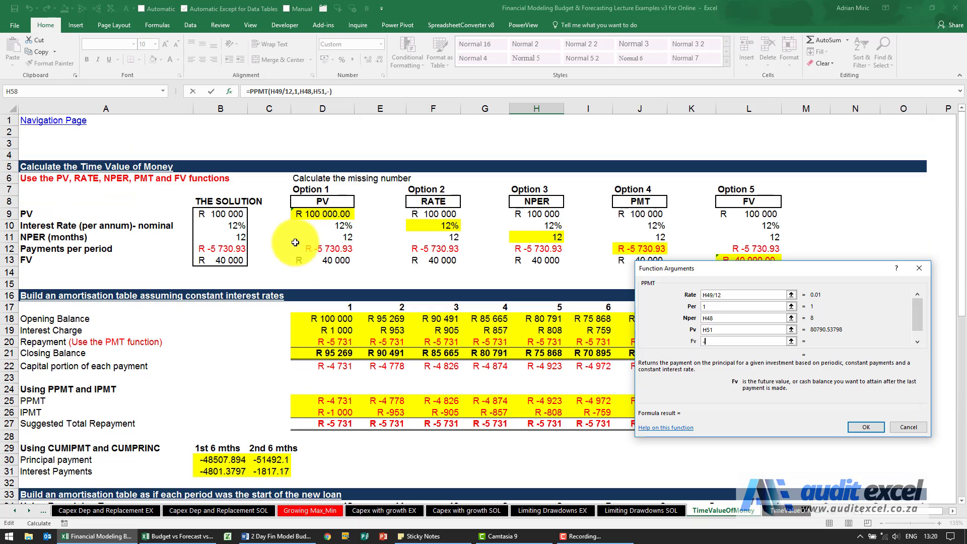
key(F4)
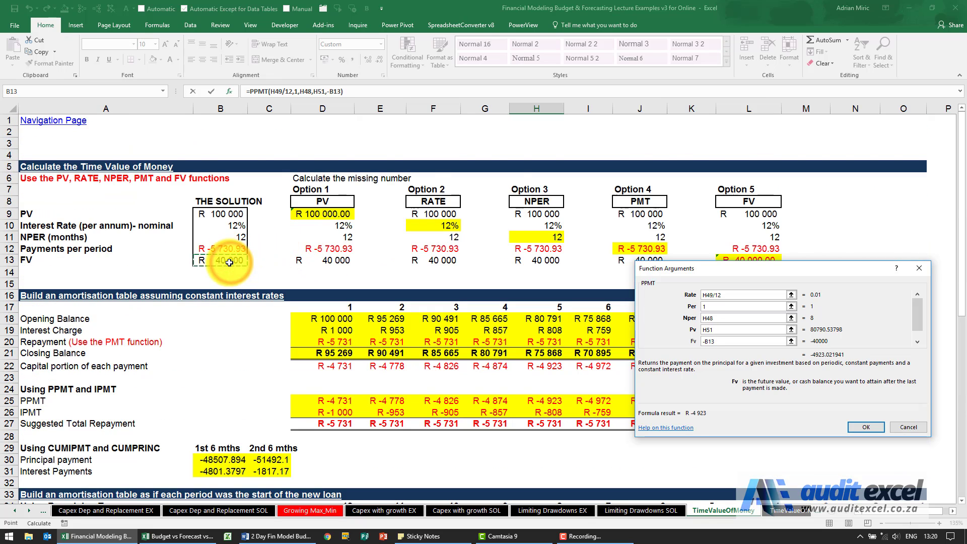
scroll(230, 259, down, 14)
key(Tab)
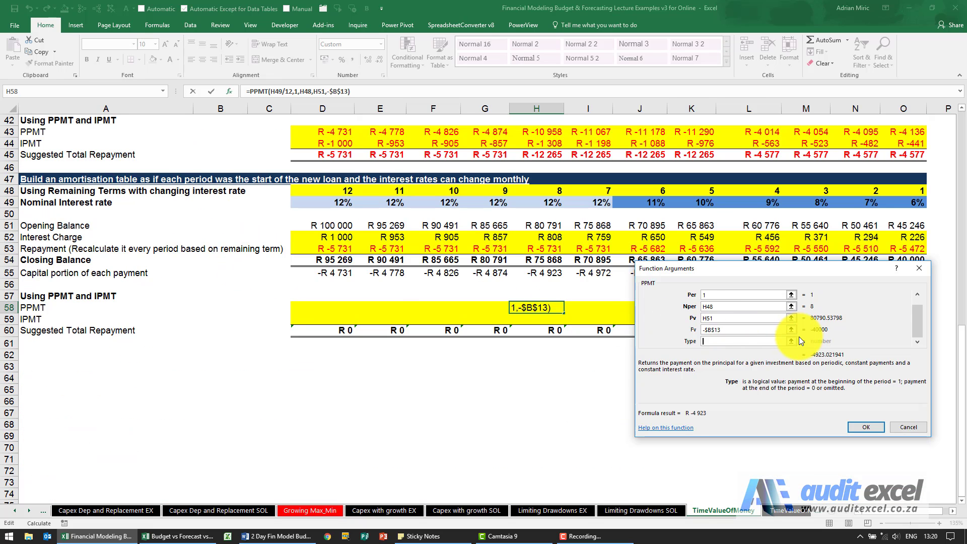
click(752, 342)
text(0)
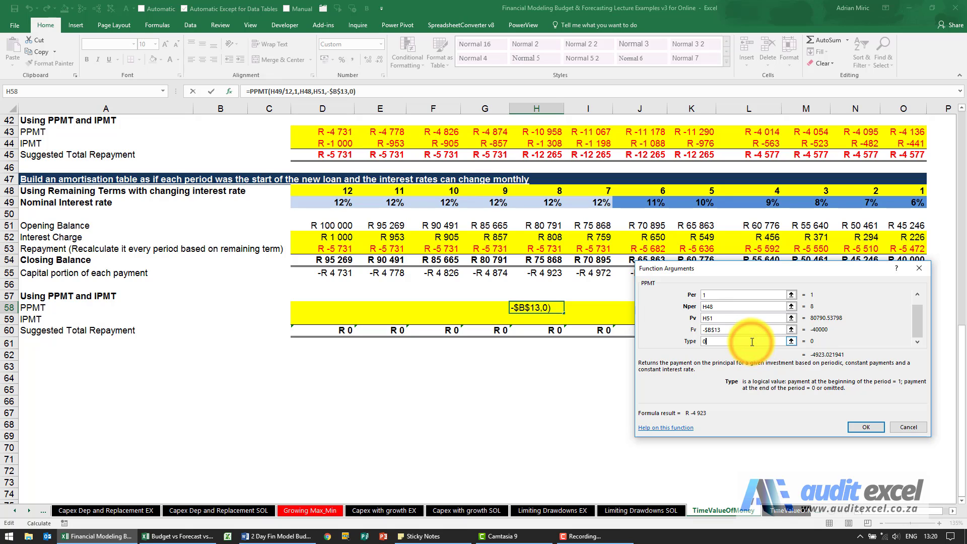
click(851, 427)
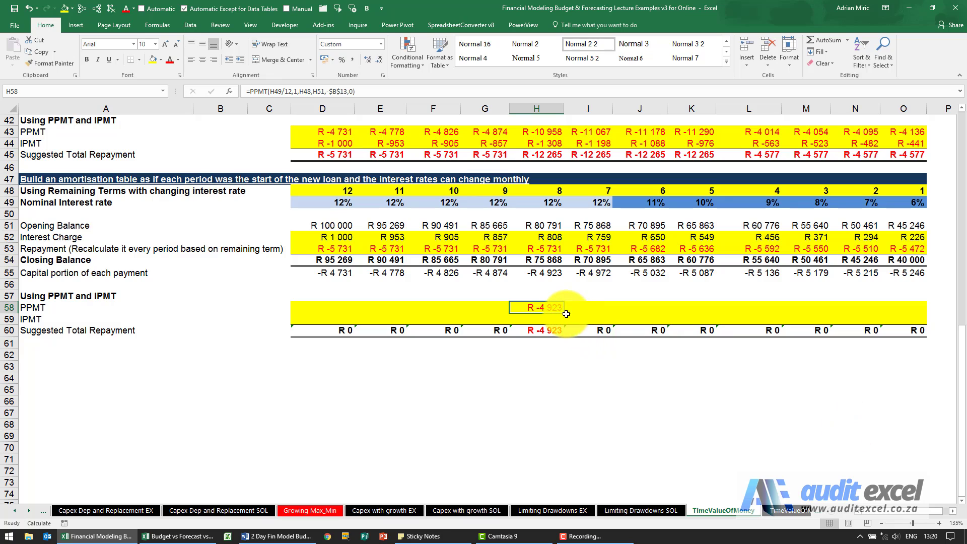
Fill the PPMT formula from H58 across to O58 and back to D58.
drag(566, 314, 910, 307)
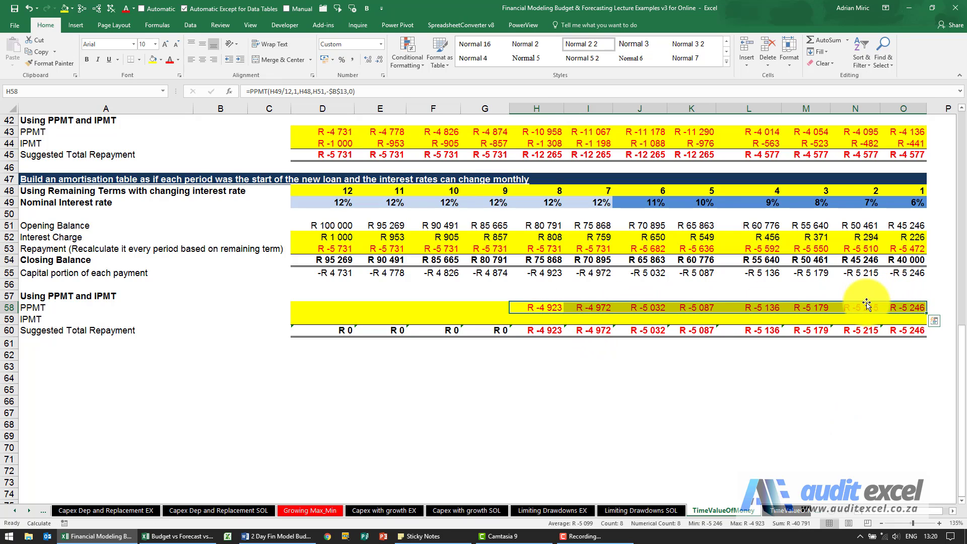
click(545, 308)
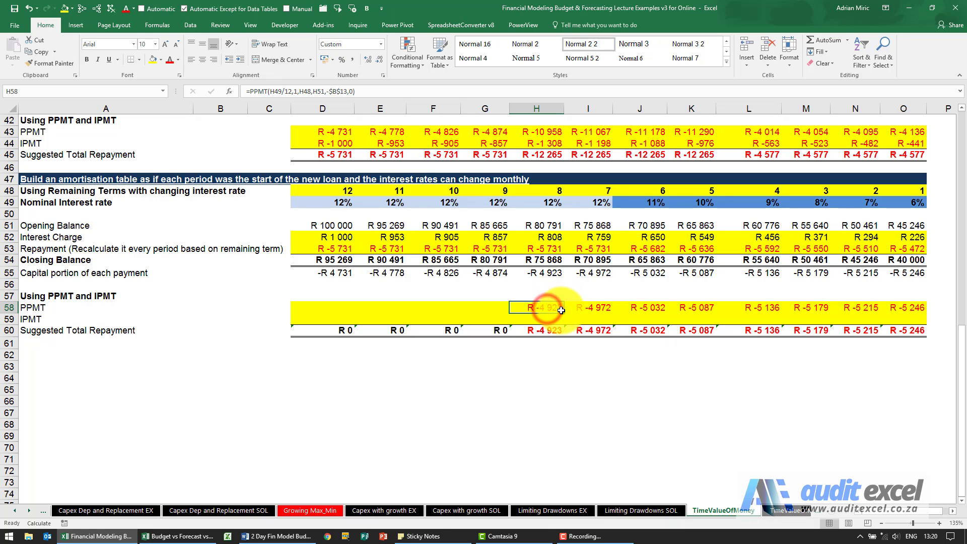
drag(566, 313, 379, 315)
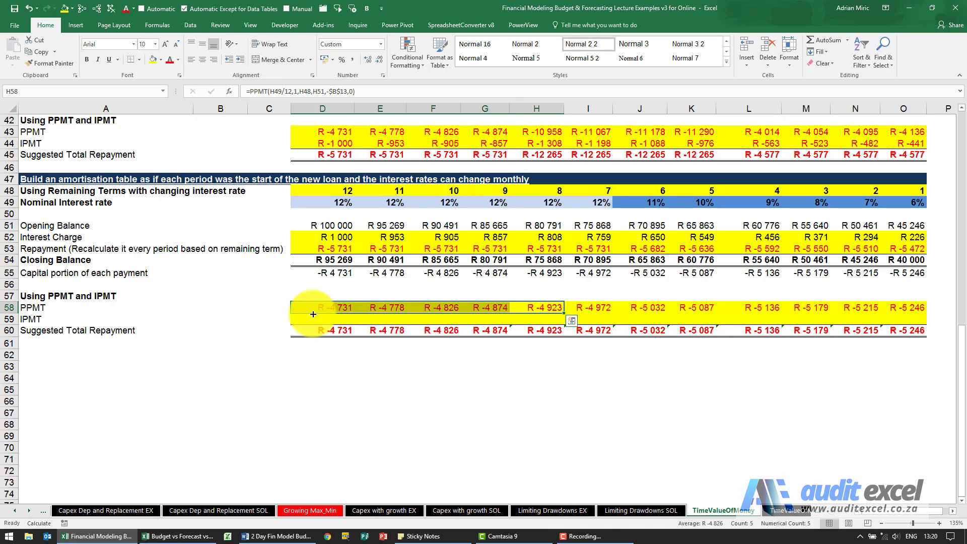
Copy the H58 formula text into H59 unchanged in its references and replace the function with IPMT: =IPMT(H49/12,1,H48,H51,-$B$13,0).
click(546, 309)
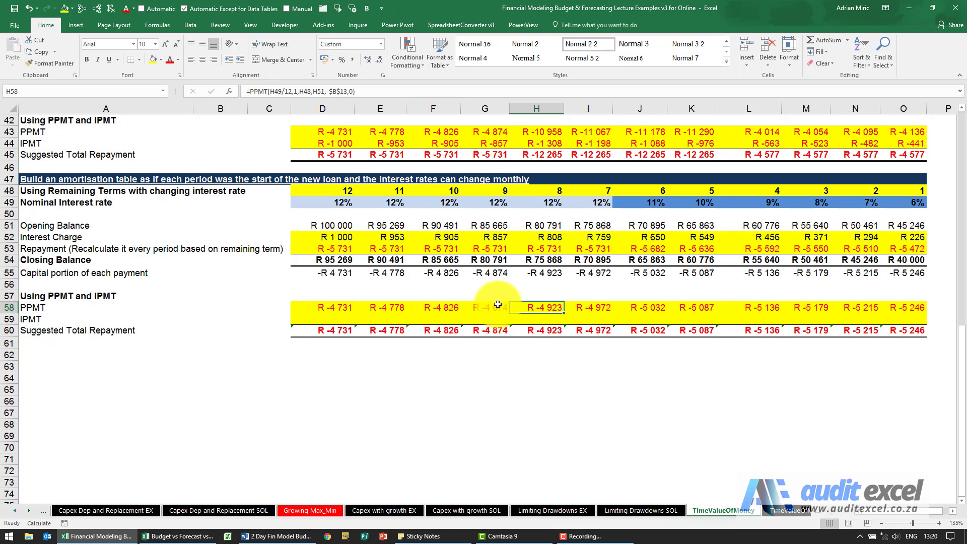
drag(363, 94, 251, 95)
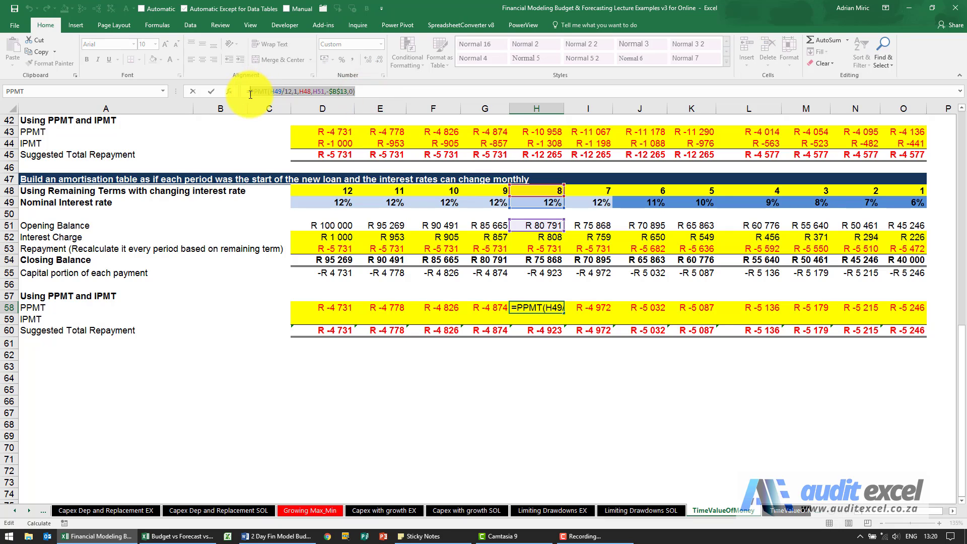
key(Escape)
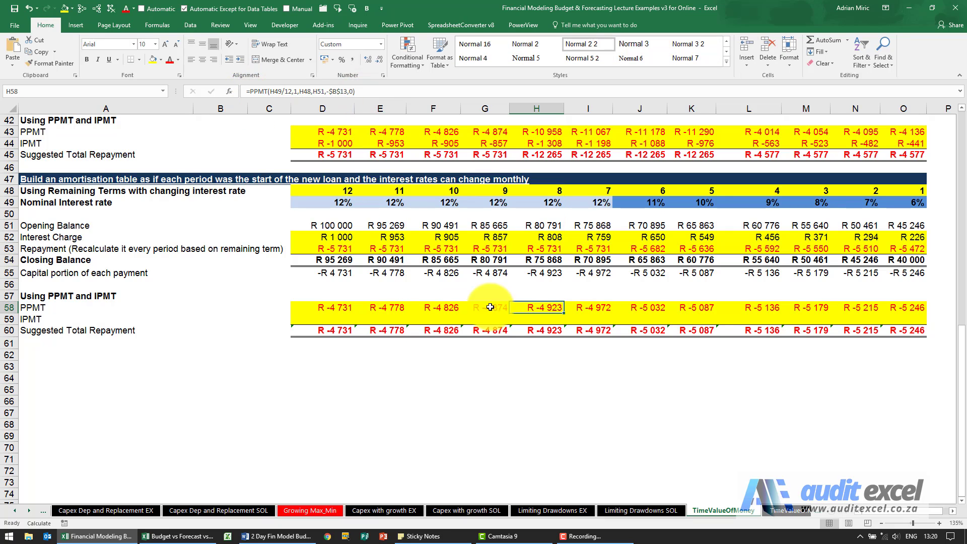
click(549, 319)
text(=PPMT(H49/12,1,H48,H51,-$B$13,0))
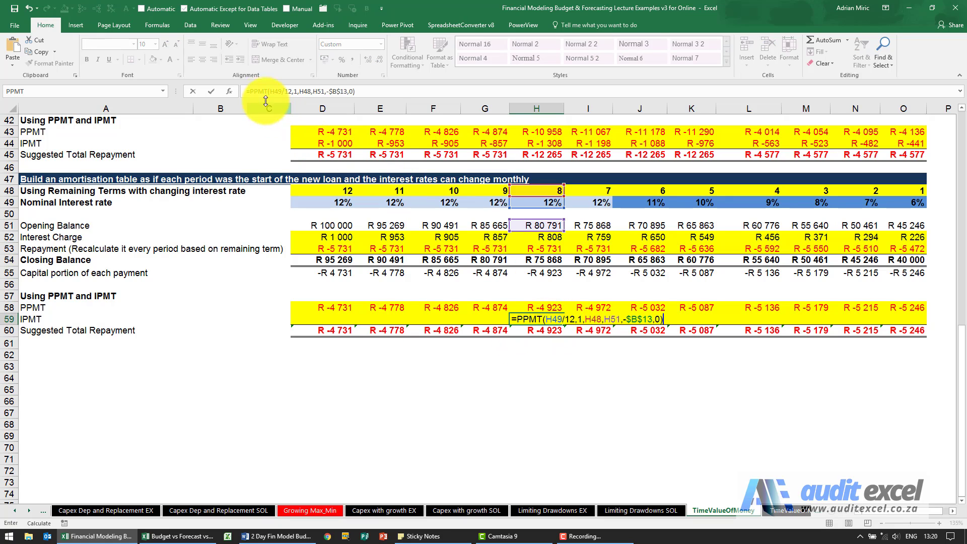
click(255, 91)
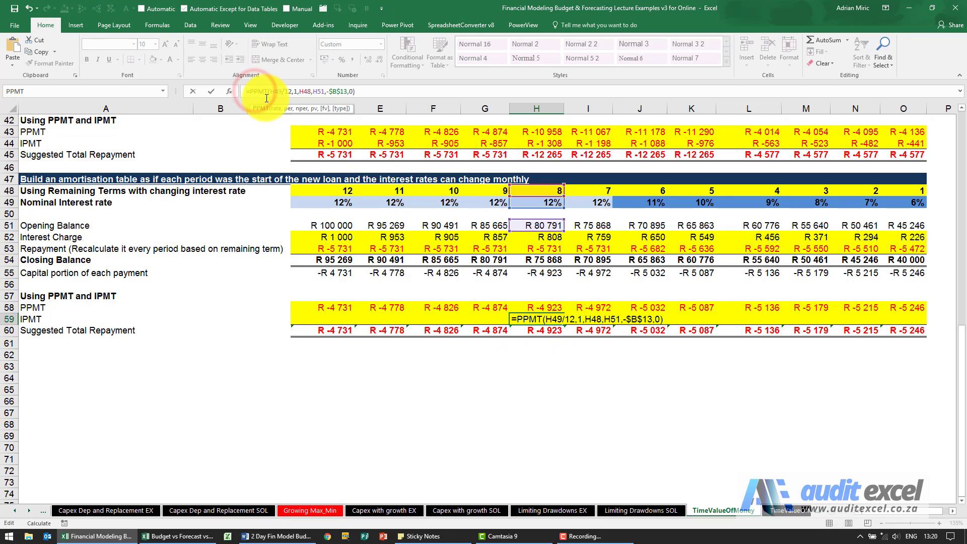
key(BackSpace)
text(i)
key(ctrl+Return)
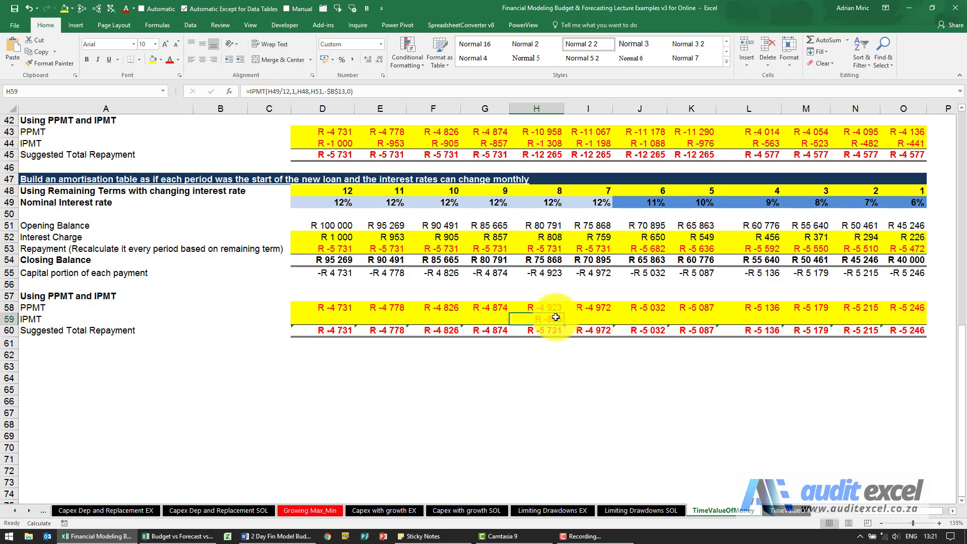
Copy the IPMT formula from H59 into the whole range D59 to O59.
key(ctrl+c)
drag(897, 319, 338, 315)
key(ctrl+v)
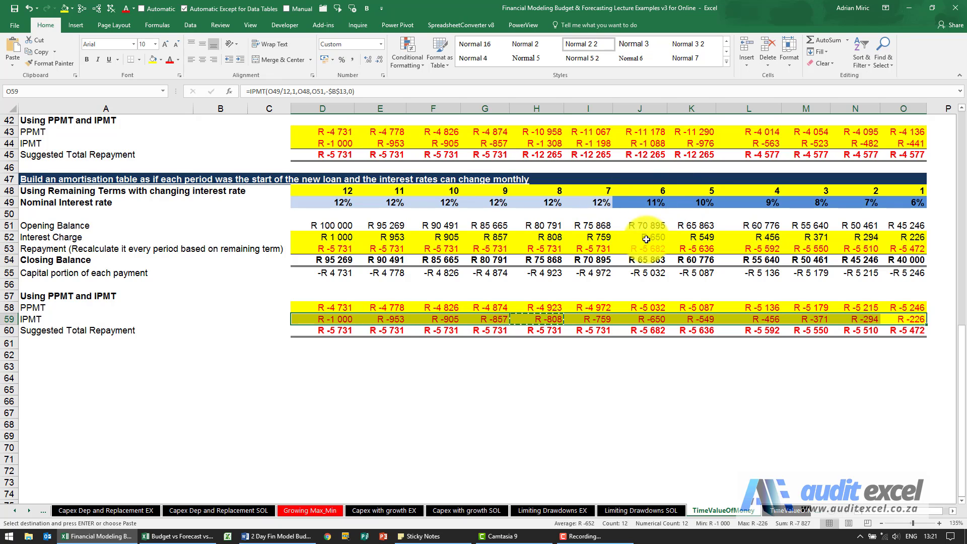
Add 50000 to the opening balance in H51 by changing its formula to =G54+50000.
click(551, 191)
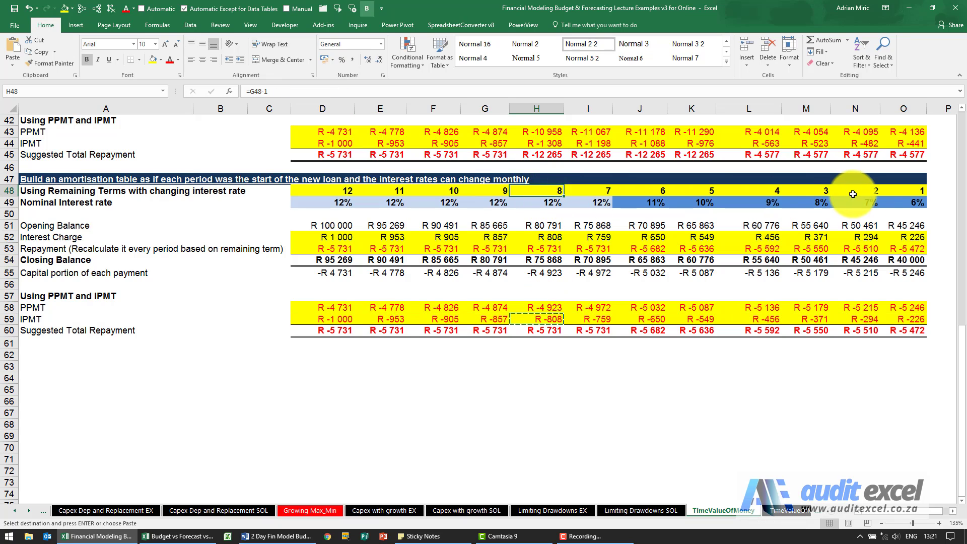
click(552, 225)
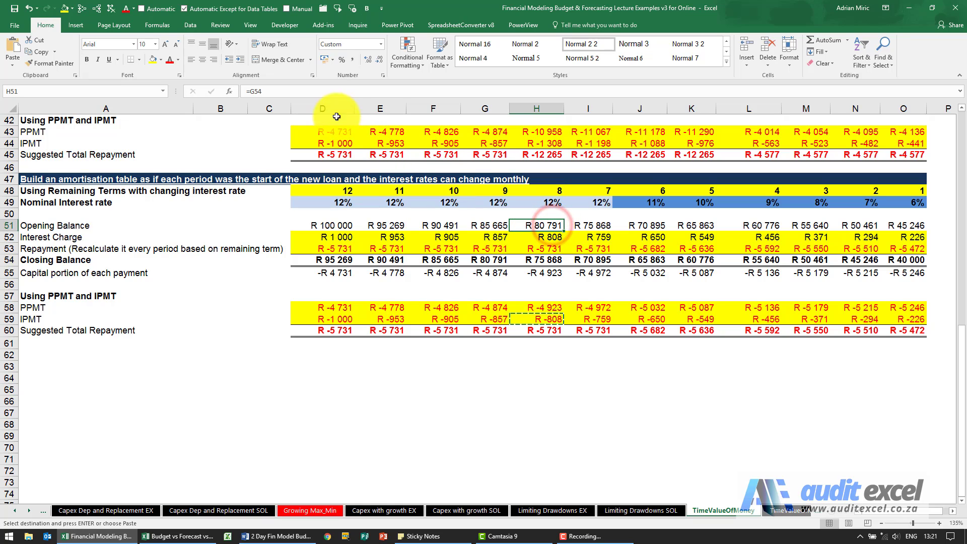
click(335, 94)
text(+50000)
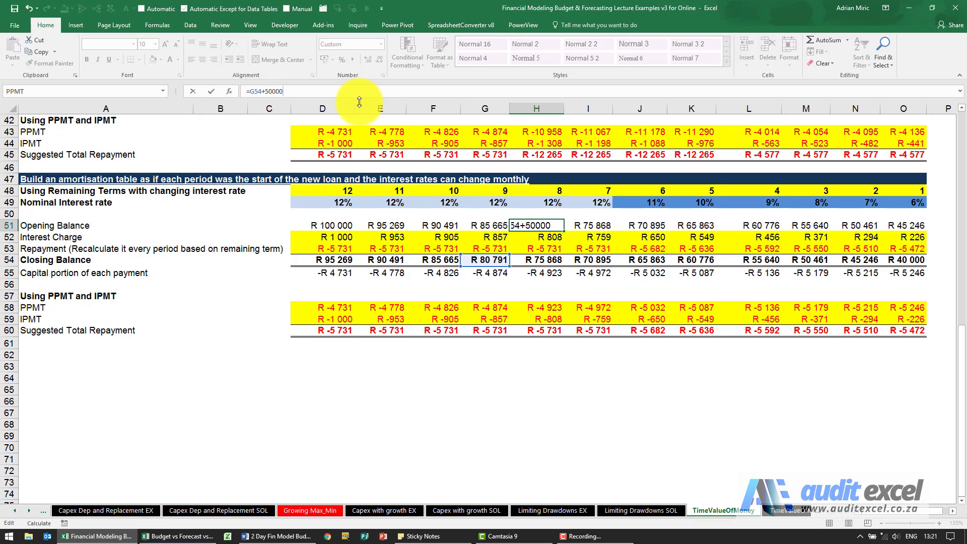
key(Return)
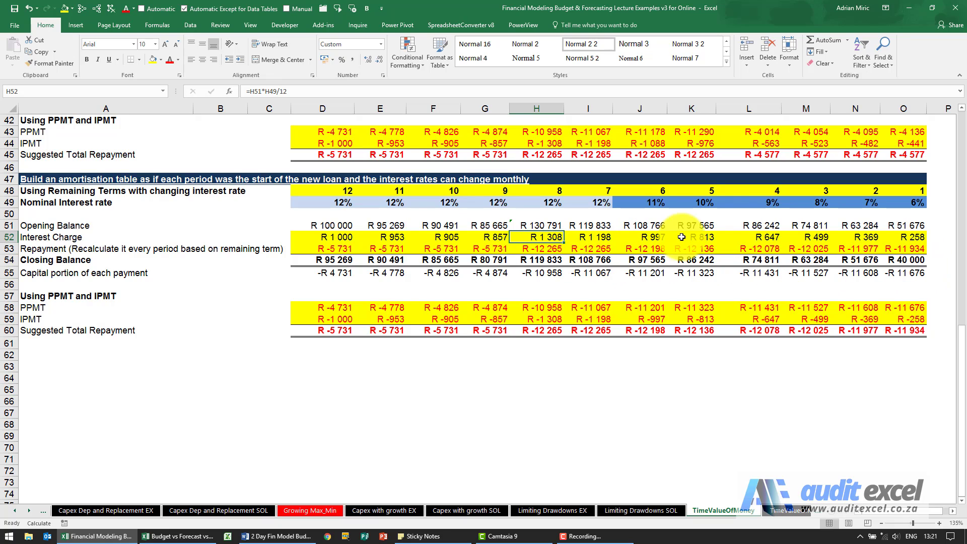
Try subtracting 50000 from the opening balance in L51 with the formula =K54-50000.
click(756, 225)
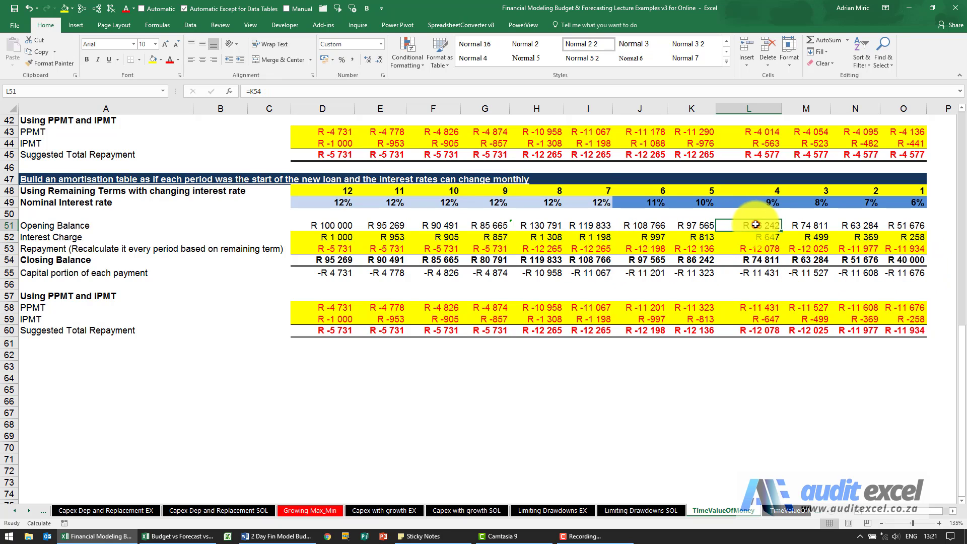
click(312, 92)
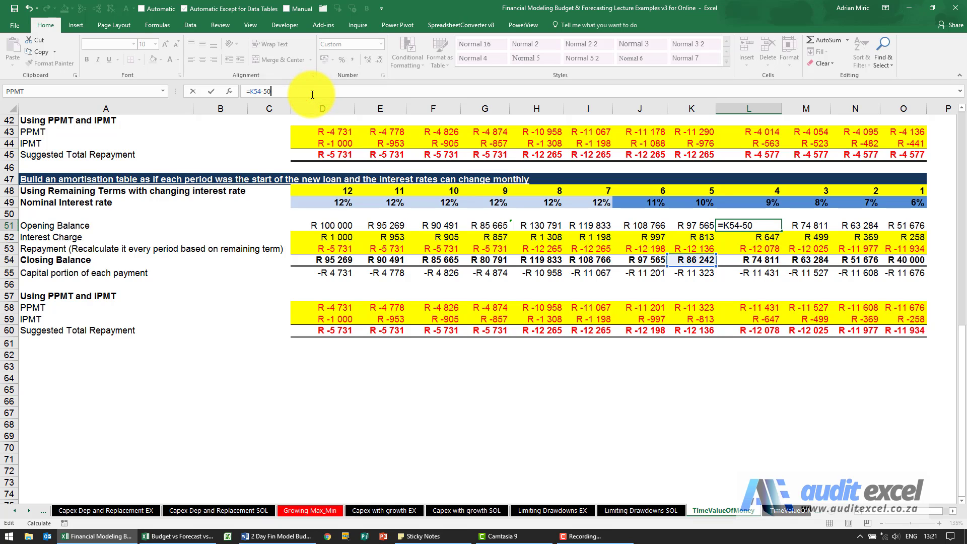
key(Return)
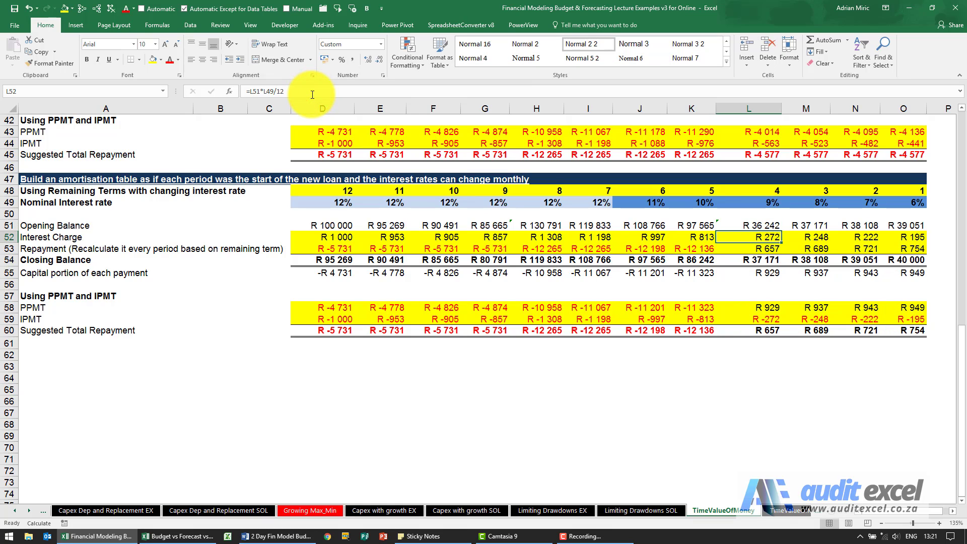
Set the opening balance formula in L51 to =K54-30000.
click(722, 225)
double_click(270, 92)
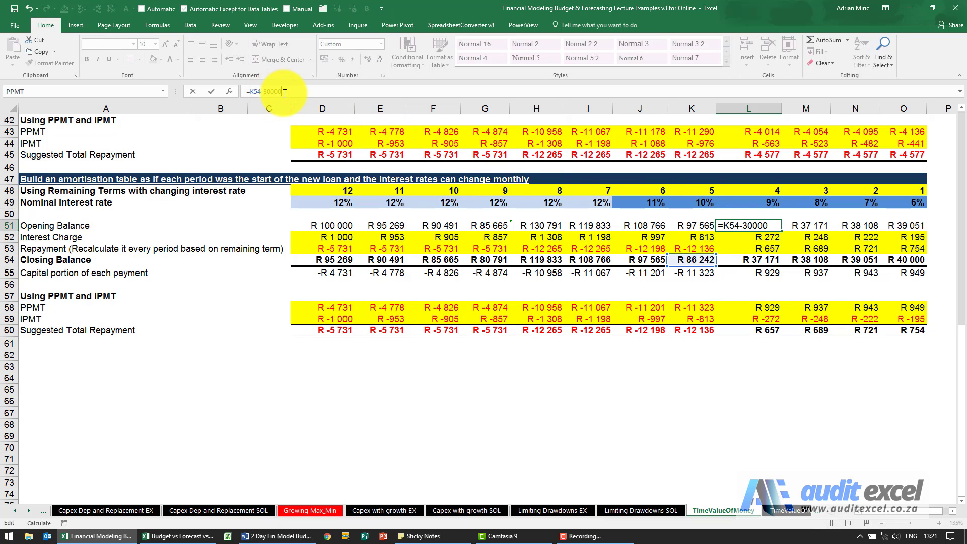
key(Return)
key(Up)
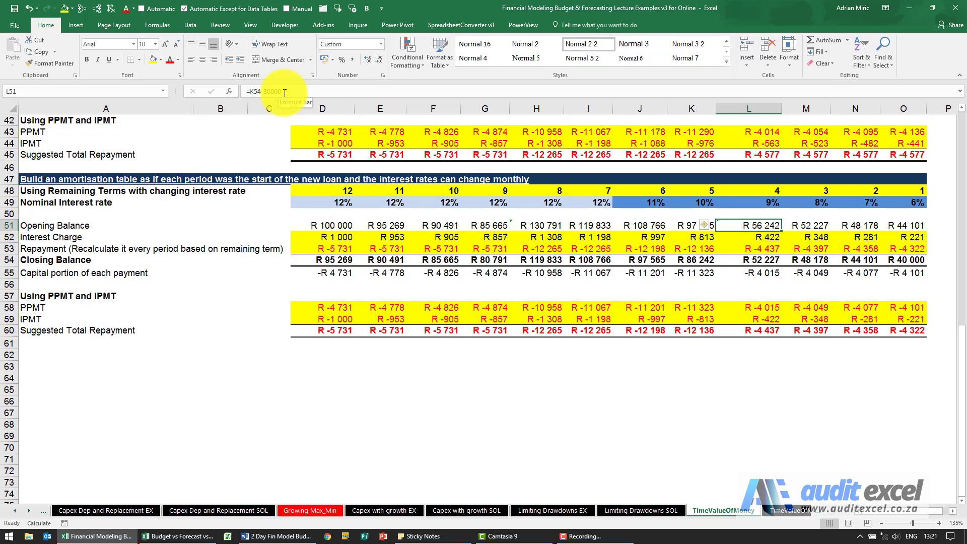